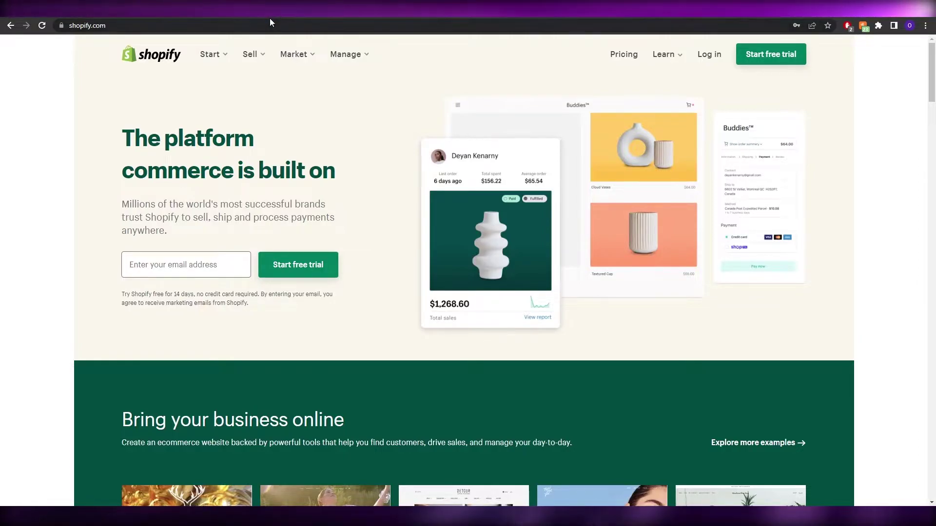
- Search the web for temp mail, open the Temp Mail site, and paste the temporary email address into Shopify's free-trial sign-up field
{"action": "key", "text": "ctrl+t"}
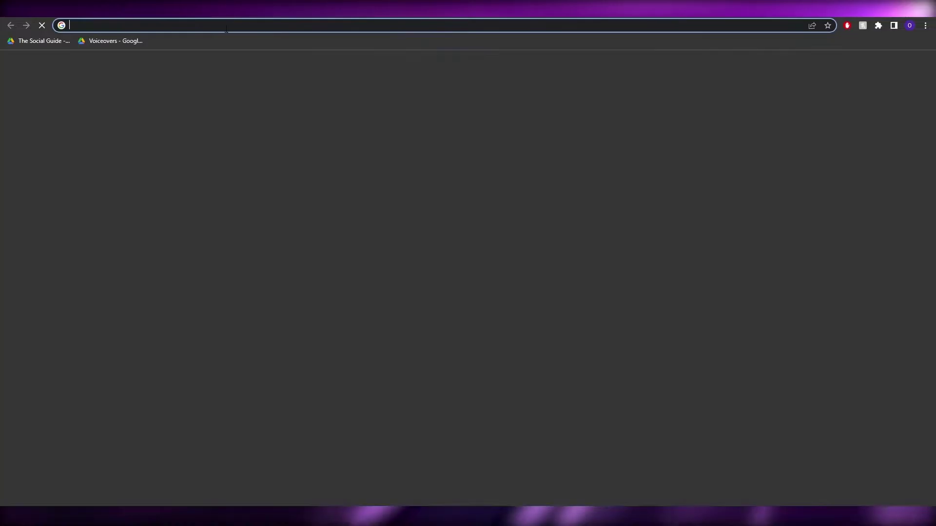
{"action": "type", "text": "temp"}
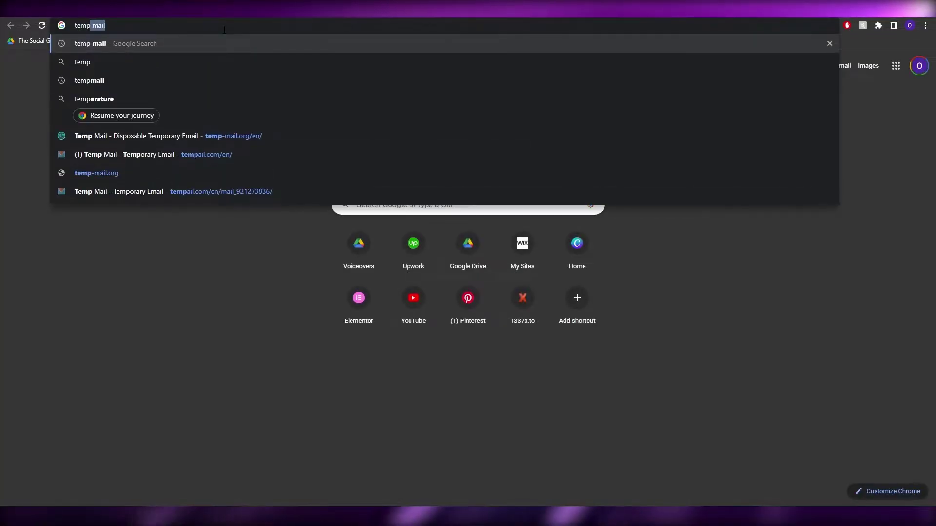
{"action": "key", "text": "Return"}
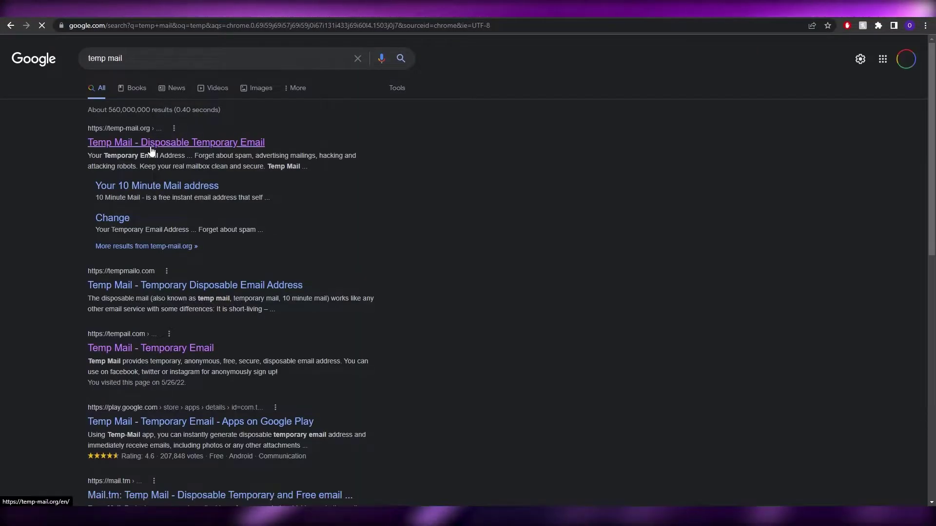
{"action": "left_click", "coordinate": [161, 143]}
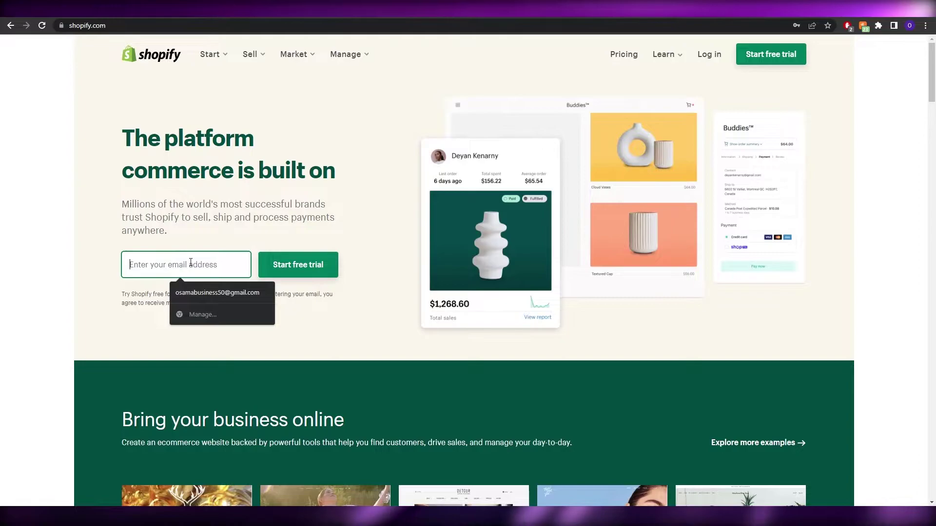
{"action": "key", "text": "ctrl+v"}
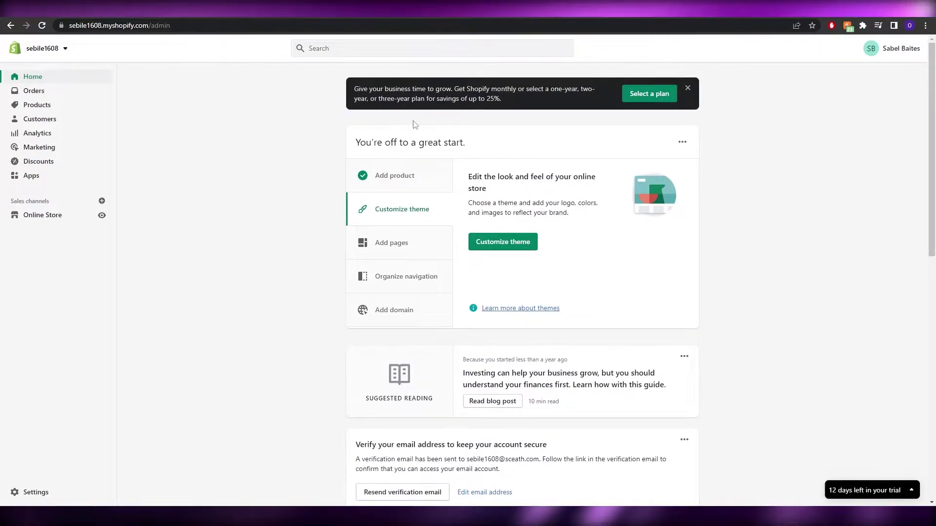
- View the setup guide's tips for adding a product and customizing the theme
{"action": "left_click", "coordinate": [397, 176]}
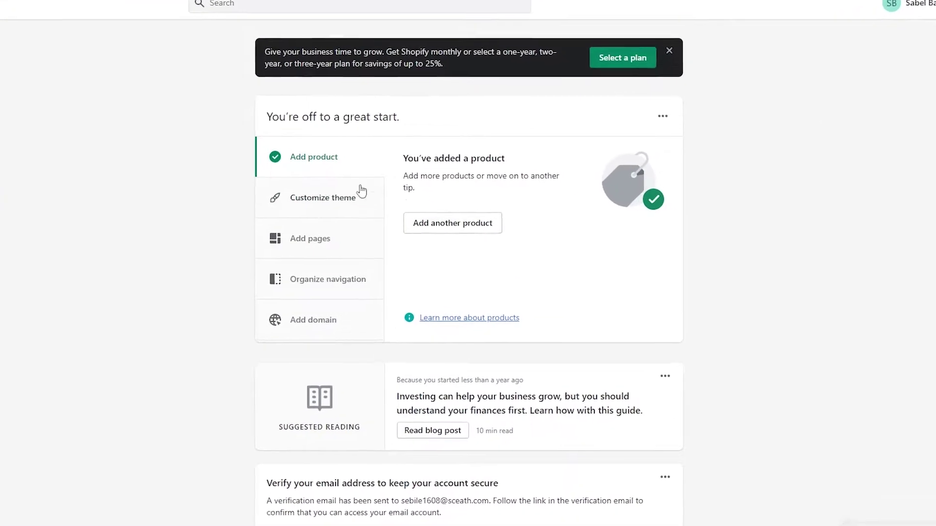
{"action": "left_click", "coordinate": [315, 213]}
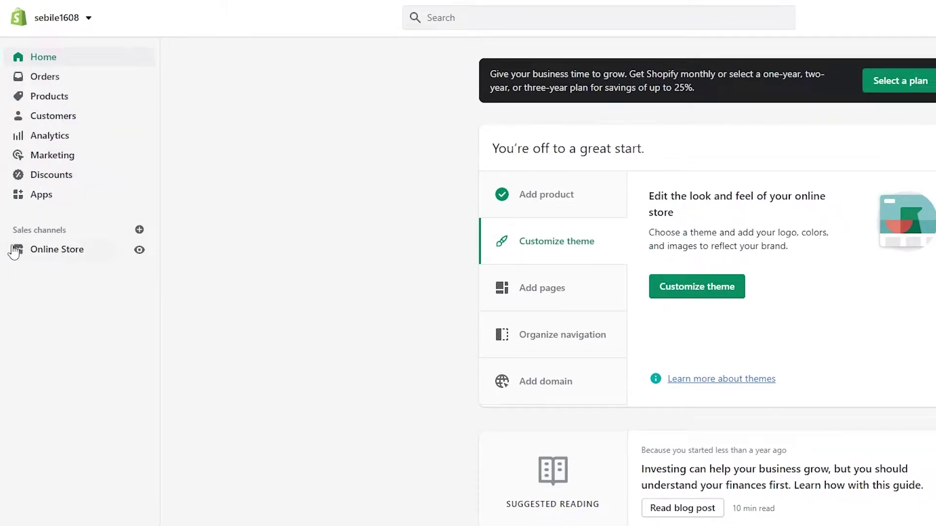
- Start a new product from the product list and examine its blank form from title to shipping details
{"action": "left_click", "coordinate": [74, 101]}
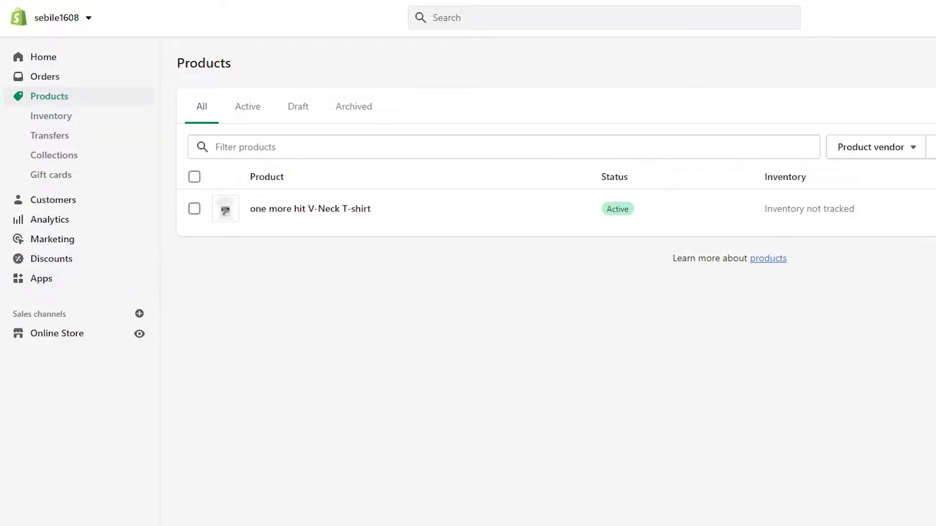
{"action": "left_click", "coordinate": [883, 68]}
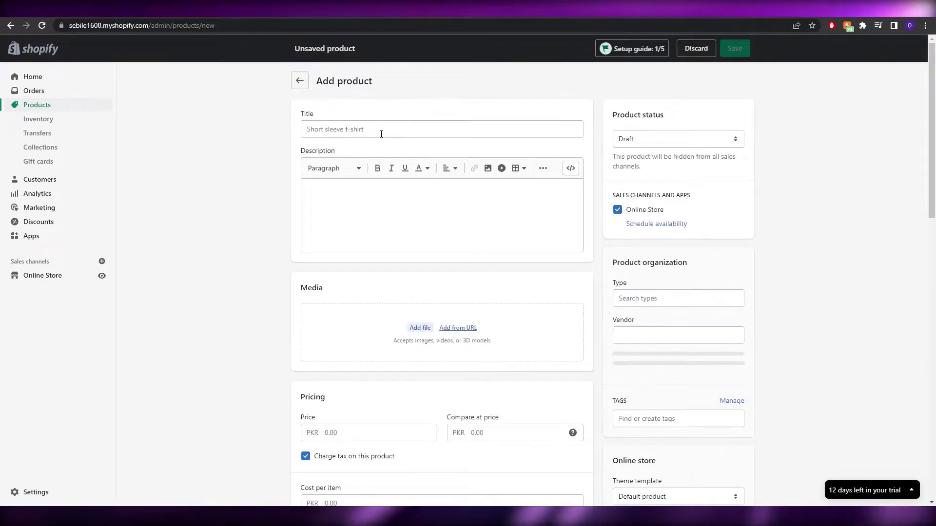
{"action": "scroll", "coordinate": [506, 192], "scroll_direction": "down", "scroll_amount": 4}
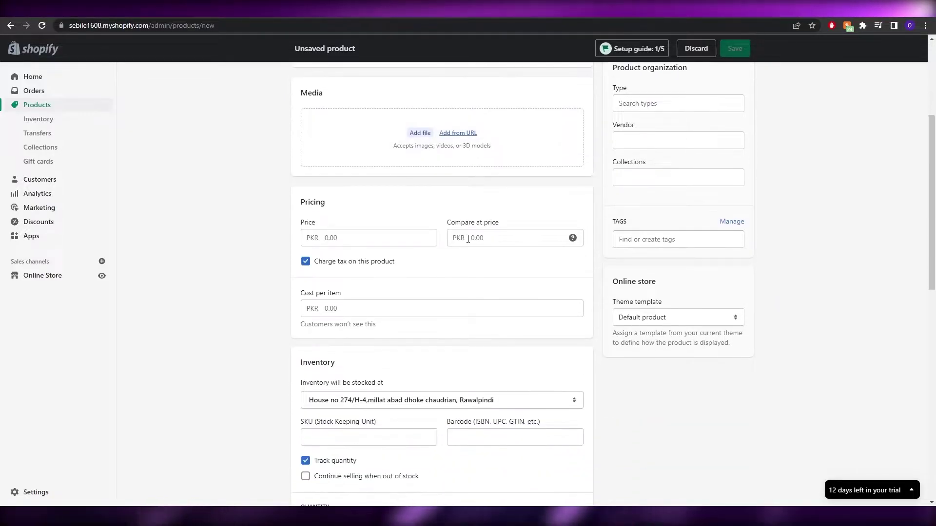
{"action": "scroll", "coordinate": [411, 290], "scroll_direction": "down", "scroll_amount": 8}
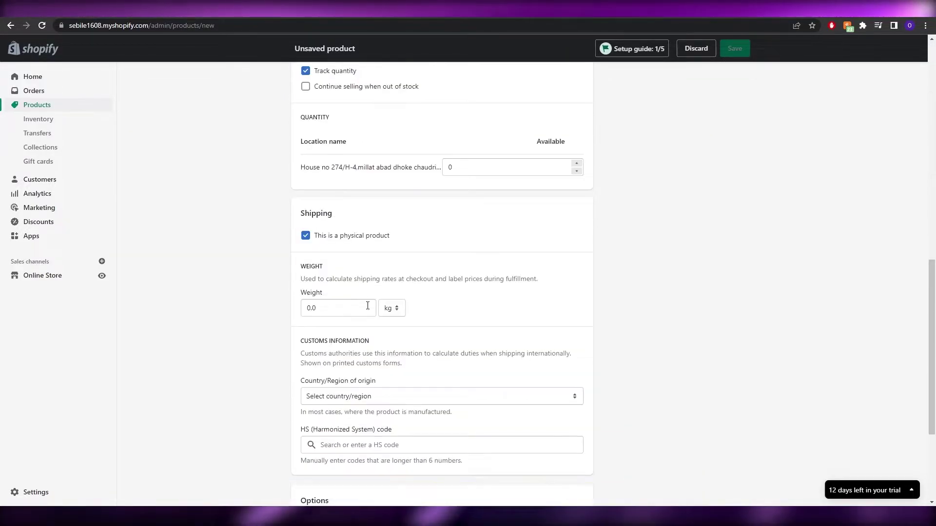
{"action": "scroll", "coordinate": [175, 282], "scroll_direction": "up", "scroll_amount": 12}
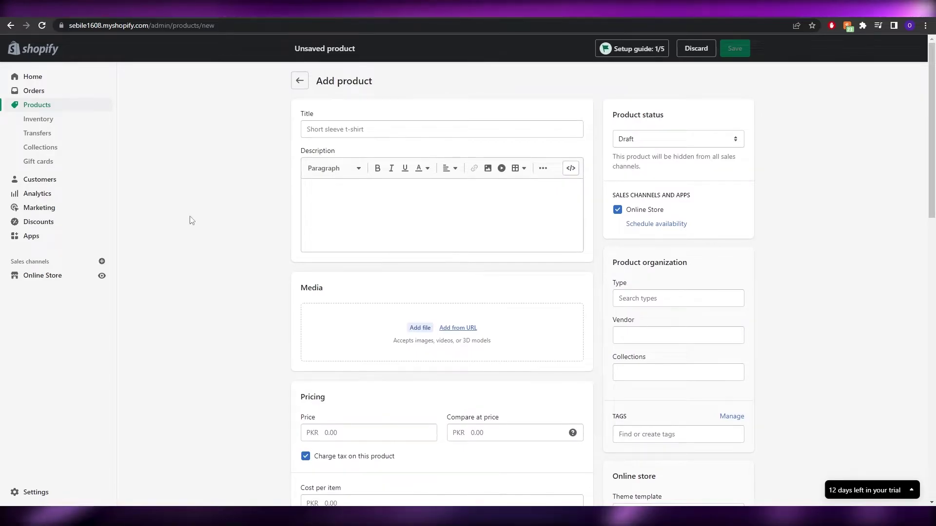
- View the store's apps, open the DSers-AliExpress Dropshipping listing, and return to the store admin
{"action": "left_click", "coordinate": [48, 240]}
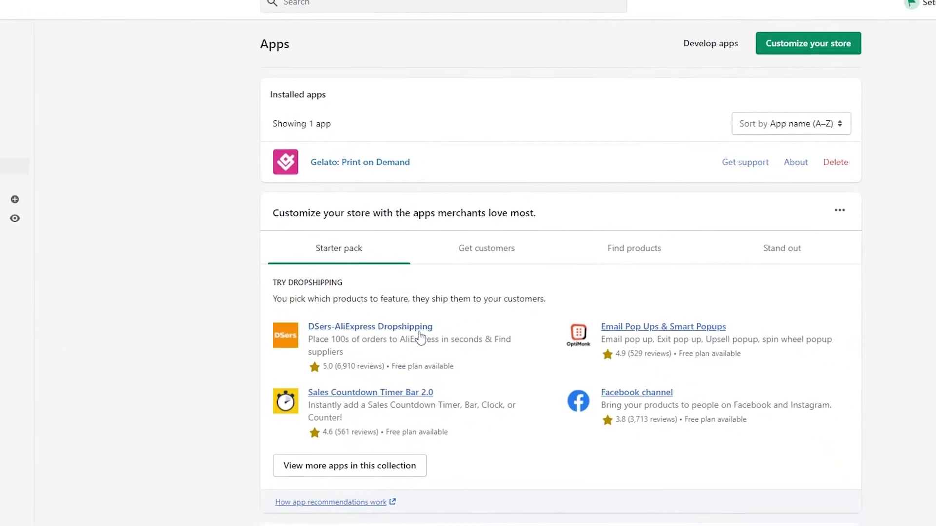
{"action": "left_click", "coordinate": [249, 310]}
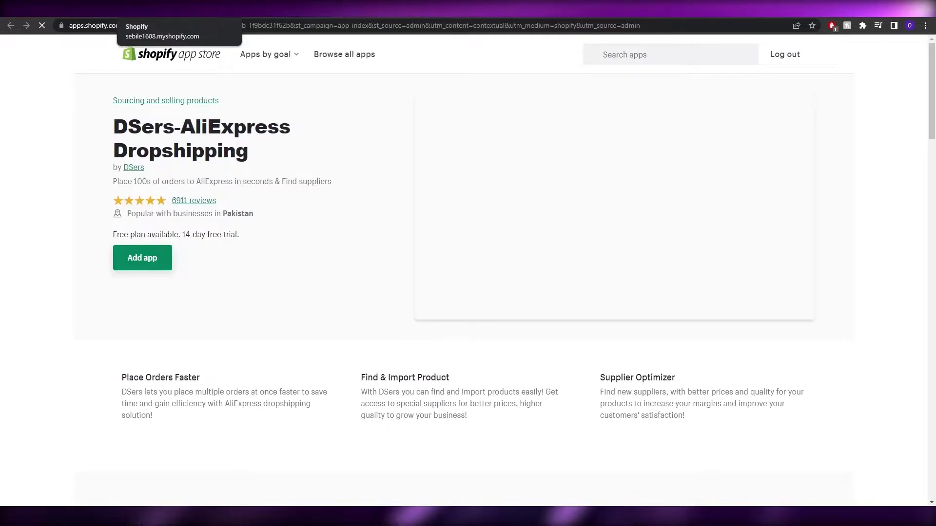
{"action": "left_click", "coordinate": [146, 10]}
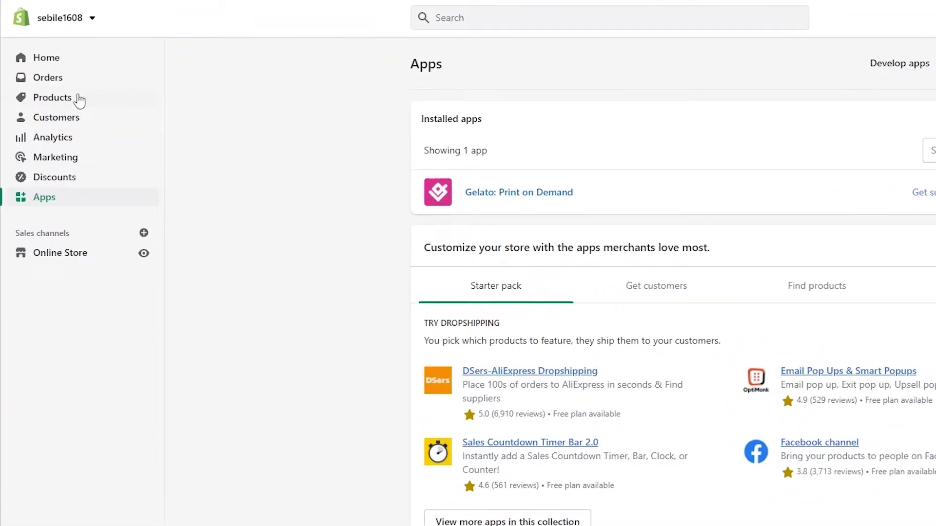
- Open the online store's themes and examine the current Dawn theme and the theme library
{"action": "left_click", "coordinate": [67, 263]}
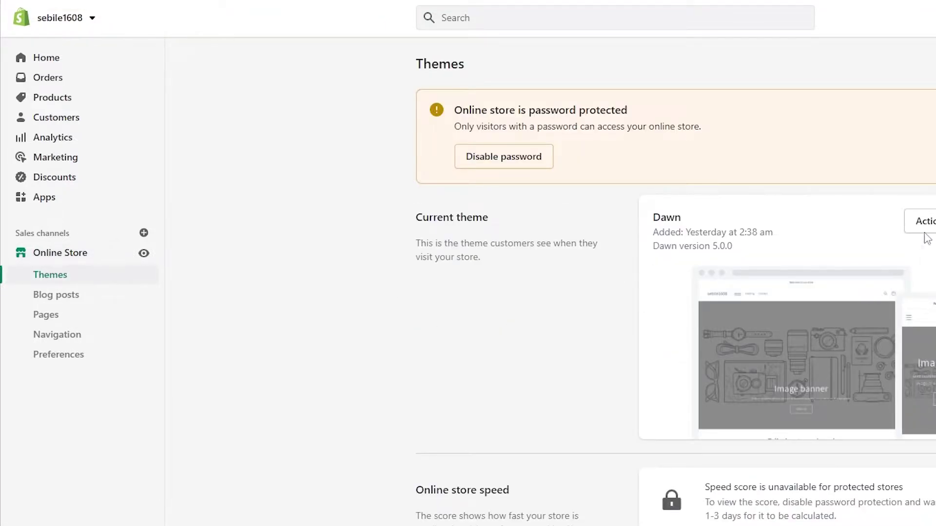
{"action": "scroll", "coordinate": [671, 168], "scroll_direction": "down", "scroll_amount": 4}
{"action": "scroll", "coordinate": [625, 171], "scroll_direction": "up", "scroll_amount": 4}
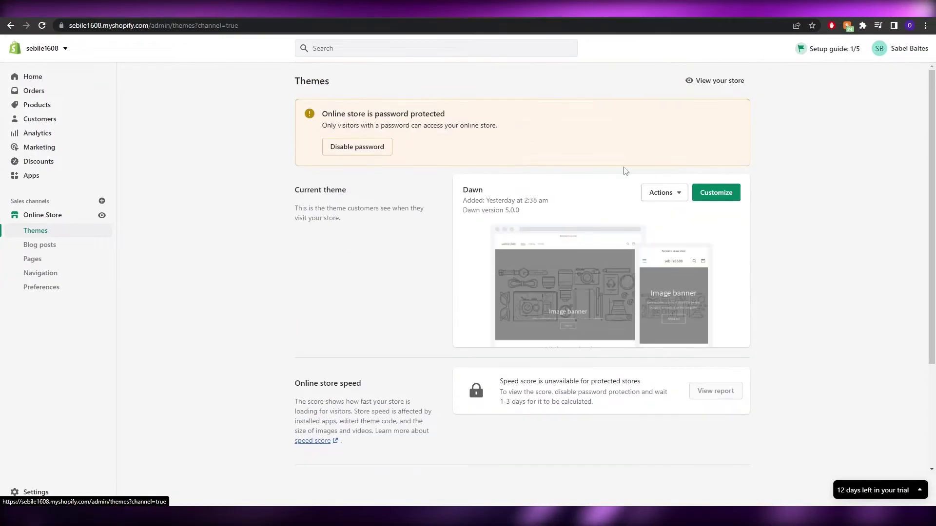
{"action": "double_click", "coordinate": [477, 190]}
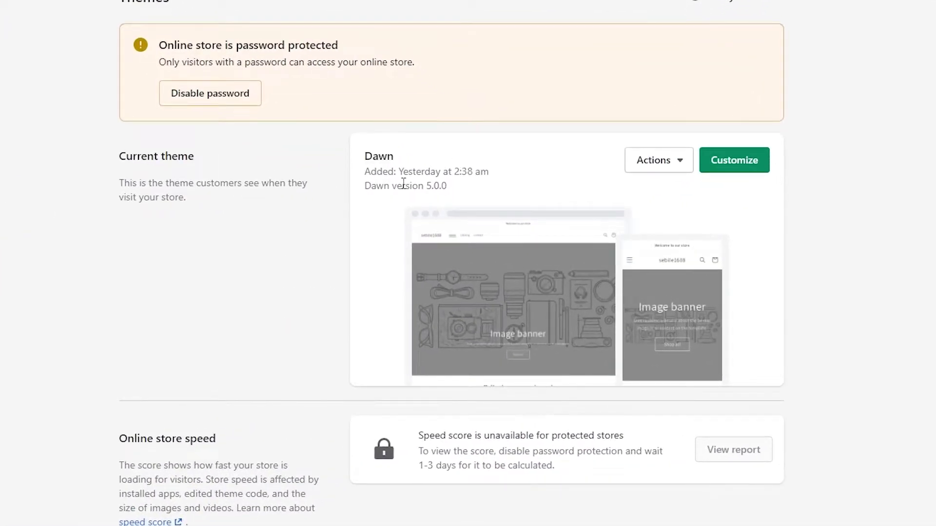
{"action": "scroll", "coordinate": [403, 183], "scroll_direction": "down", "scroll_amount": 4}
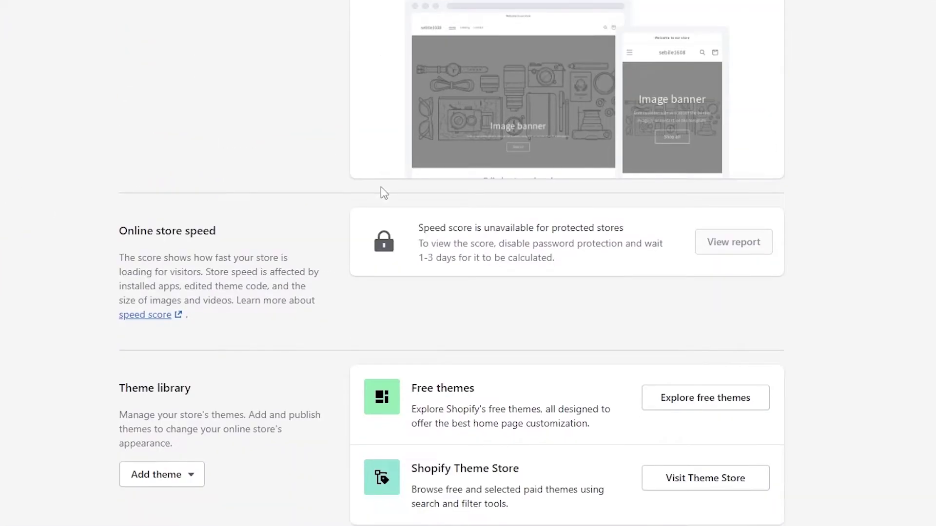
- Browse Shopify's free themes in the theme library and close the list without choosing one
{"action": "left_click", "coordinate": [686, 406]}
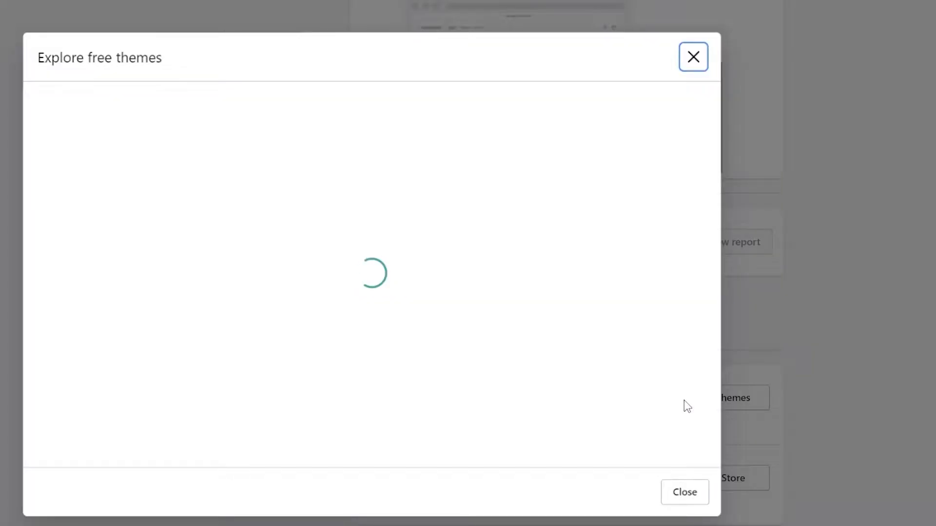
{"action": "scroll", "coordinate": [357, 284], "scroll_direction": "down", "scroll_amount": 4}
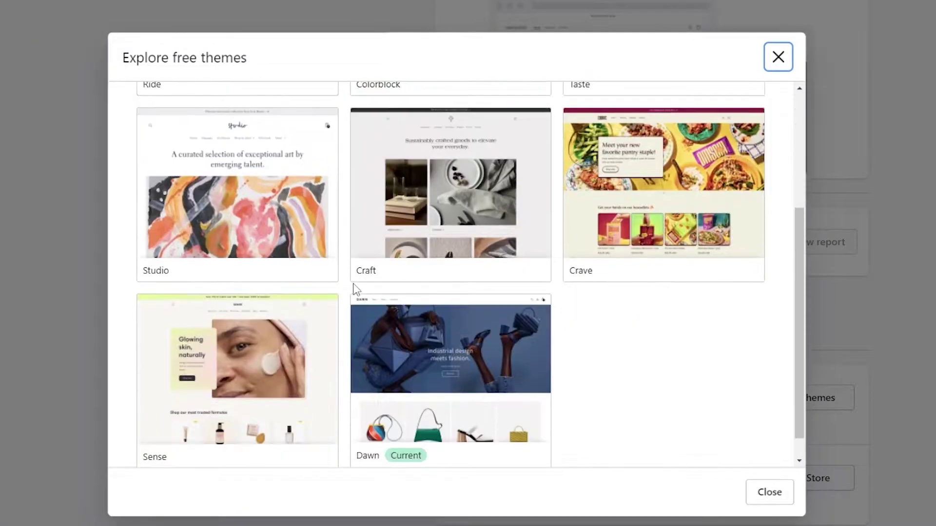
{"action": "scroll", "coordinate": [358, 286], "scroll_direction": "down", "scroll_amount": 1}
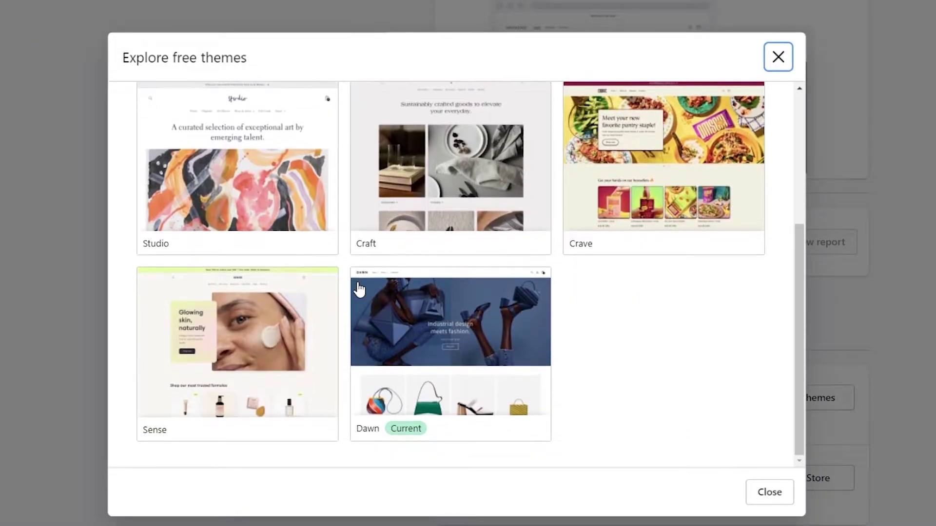
{"action": "scroll", "coordinate": [358, 288], "scroll_direction": "up", "scroll_amount": 2}
{"action": "scroll", "coordinate": [514, 262], "scroll_direction": "down", "scroll_amount": 2}
{"action": "scroll", "coordinate": [515, 262], "scroll_direction": "down", "scroll_amount": 1}
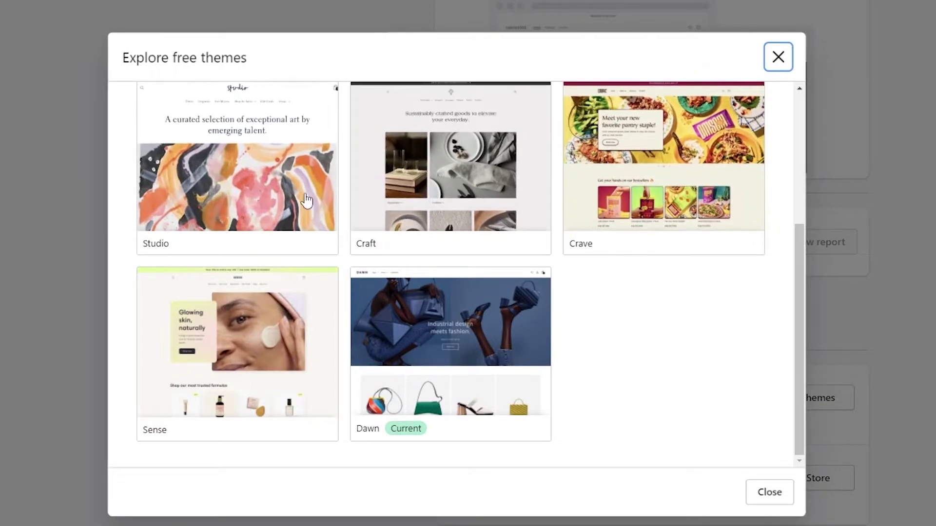
{"action": "scroll", "coordinate": [241, 268], "scroll_direction": "up", "scroll_amount": 4}
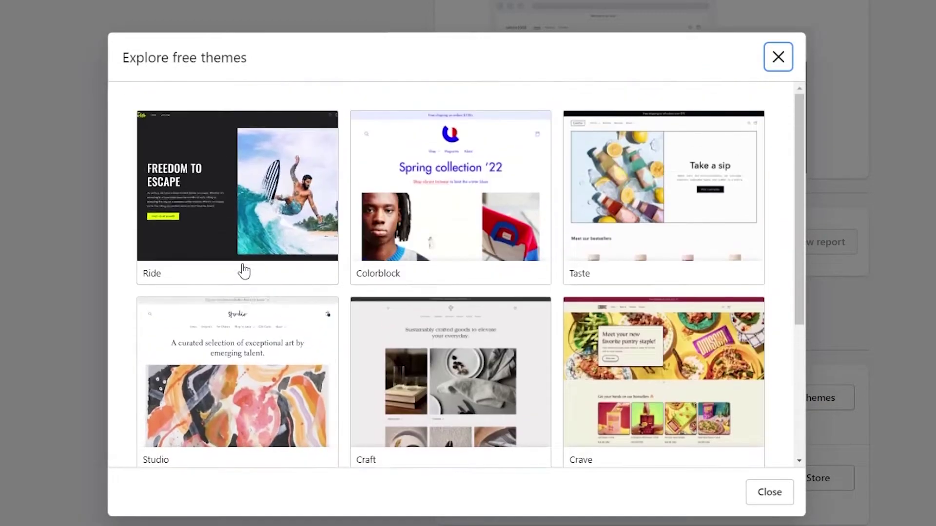
{"action": "left_click", "coordinate": [784, 66]}
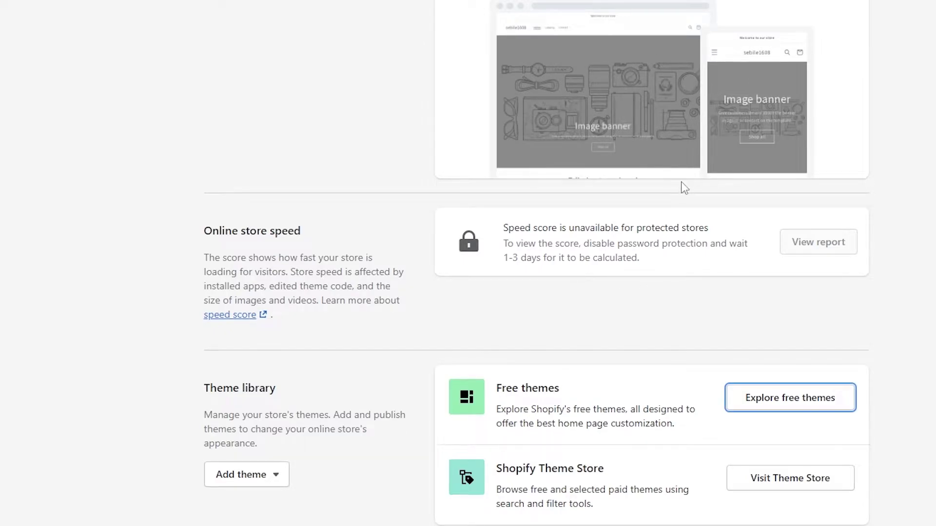
- Review the recommended sales channels available for the store and close the list without adding any
{"action": "scroll", "coordinate": [684, 187], "scroll_direction": "up", "scroll_amount": 4}
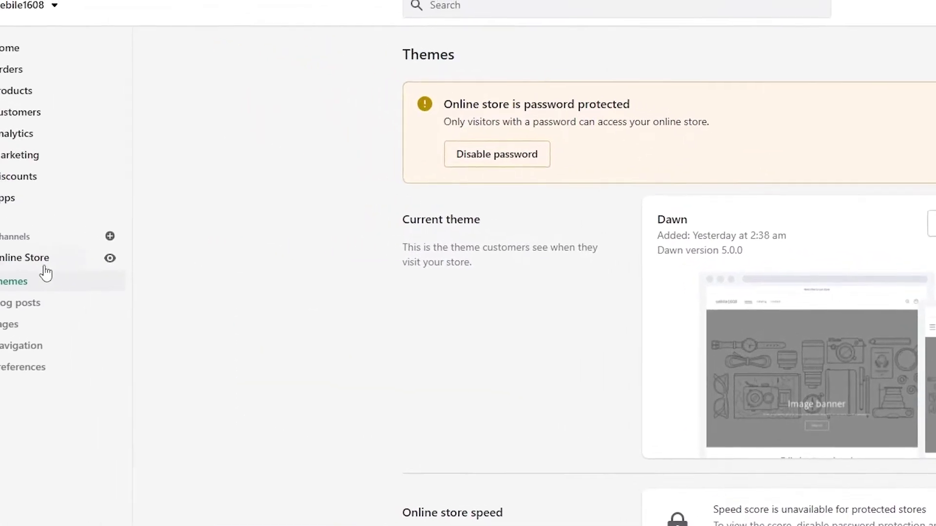
{"action": "left_click", "coordinate": [156, 252]}
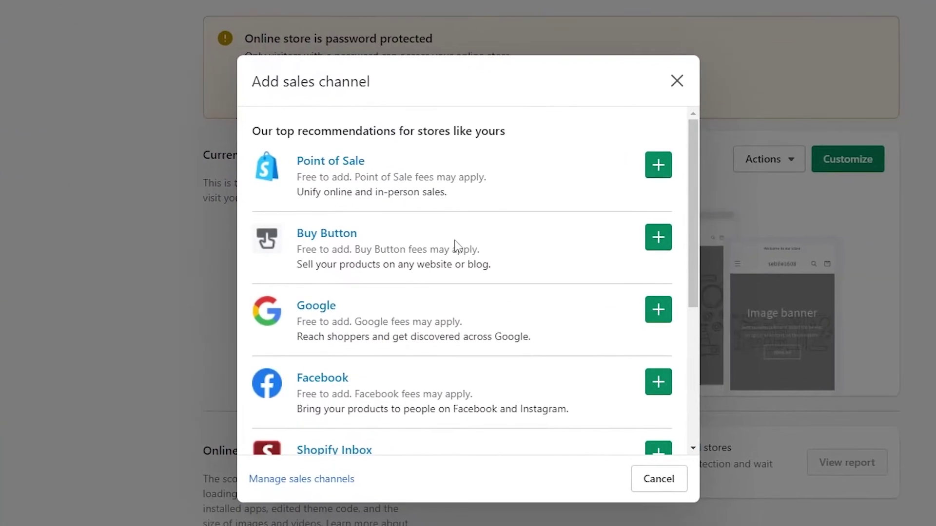
{"action": "scroll", "coordinate": [449, 366], "scroll_direction": "down", "scroll_amount": 5}
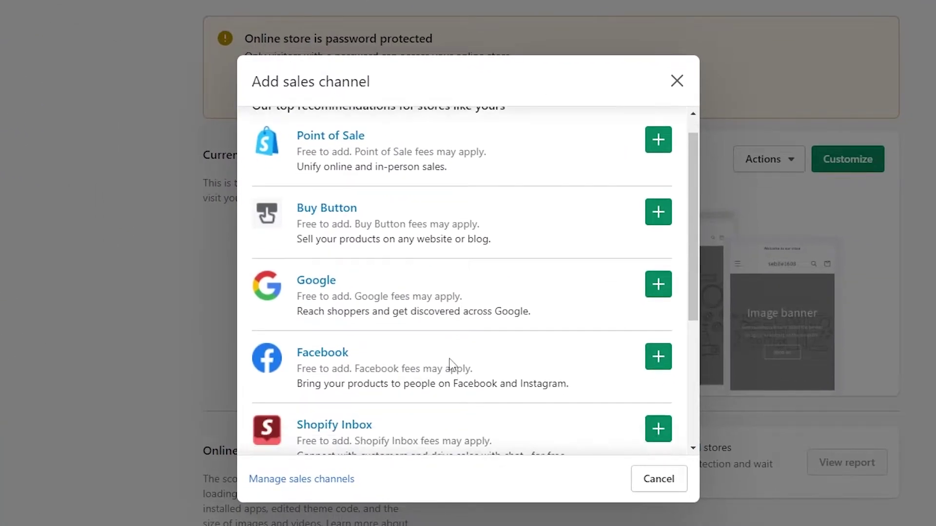
{"action": "scroll", "coordinate": [423, 394], "scroll_direction": "up", "scroll_amount": 4}
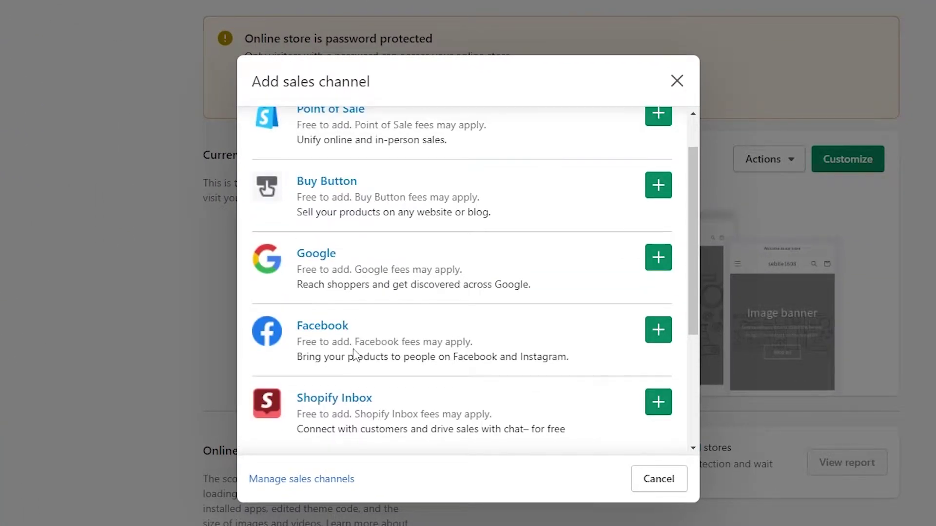
{"action": "scroll", "coordinate": [357, 260], "scroll_direction": "up", "scroll_amount": 2}
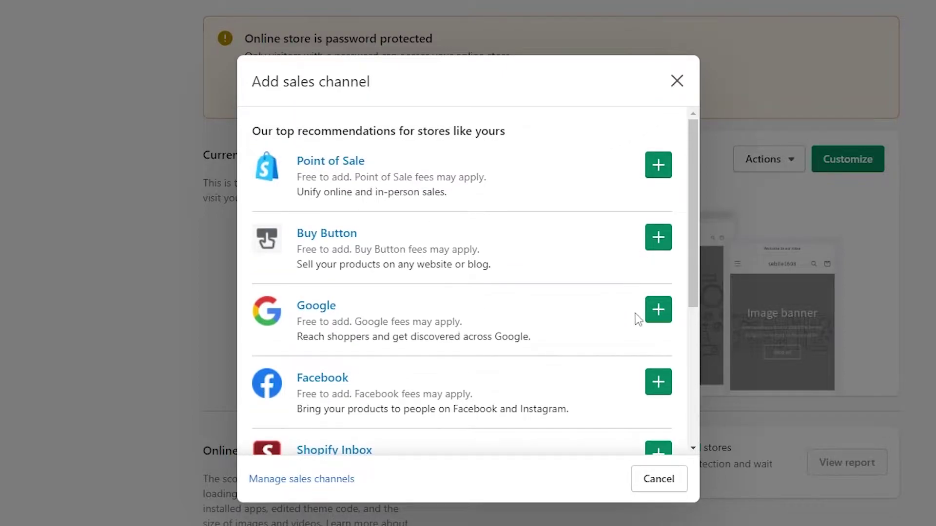
{"action": "left_click", "coordinate": [682, 81]}
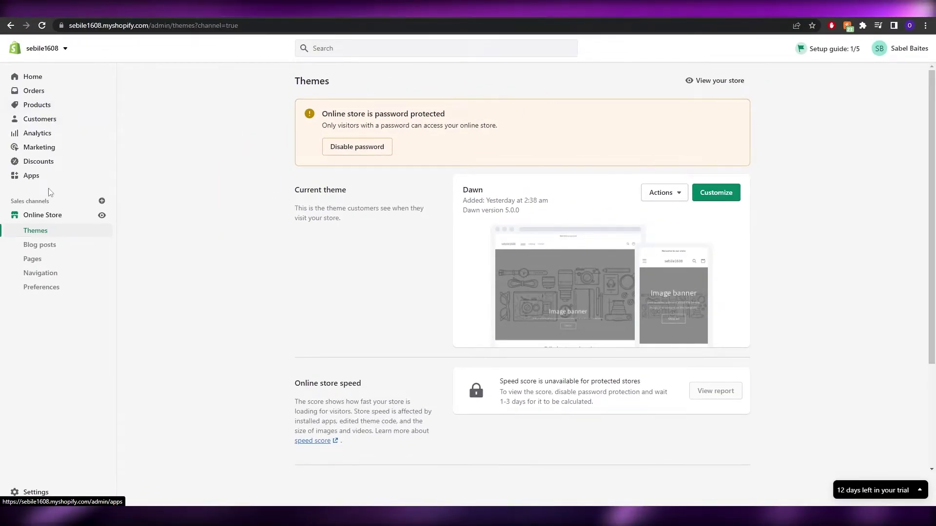
- Open the store's payment settings and examine the payment provider and supported payment method sections
{"action": "scroll", "coordinate": [593, 246], "scroll_direction": "down", "scroll_amount": 1}
{"action": "scroll", "coordinate": [593, 249], "scroll_direction": "down", "scroll_amount": 2}
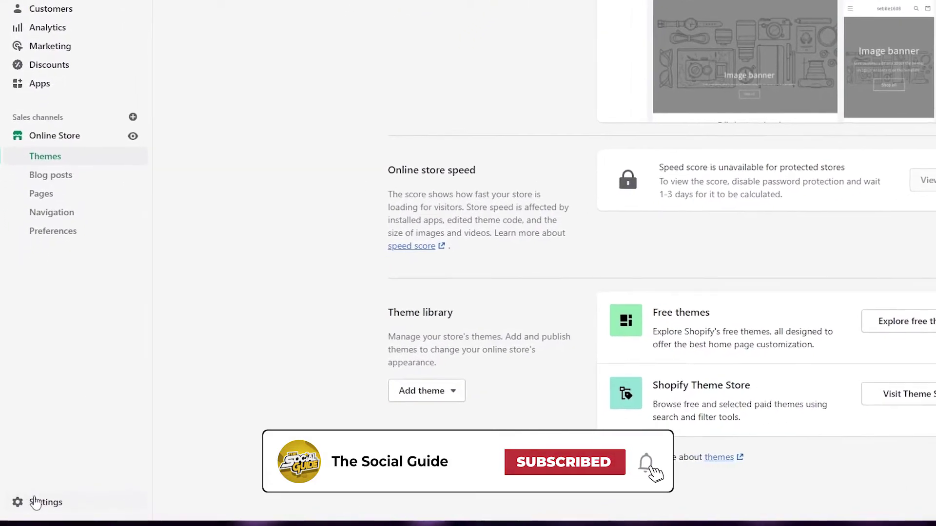
{"action": "left_click", "coordinate": [32, 508]}
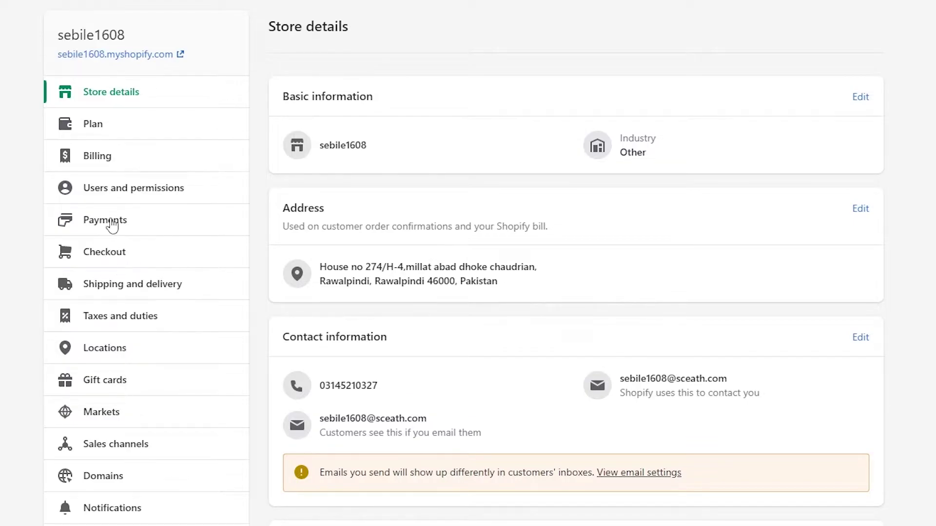
{"action": "left_click", "coordinate": [111, 224]}
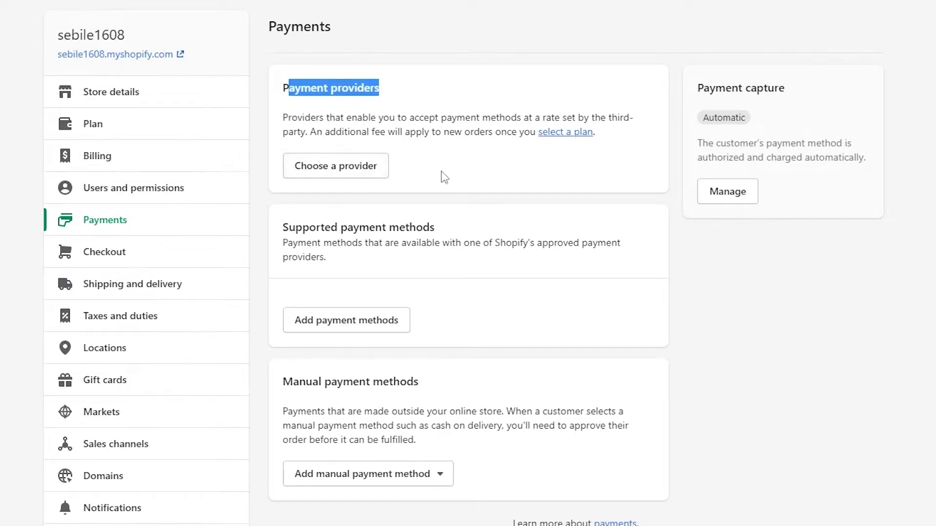
{"action": "left_click_drag", "start_coordinate": [318, 236], "coordinate": [442, 227]}
{"action": "left_click", "coordinate": [443, 227]}
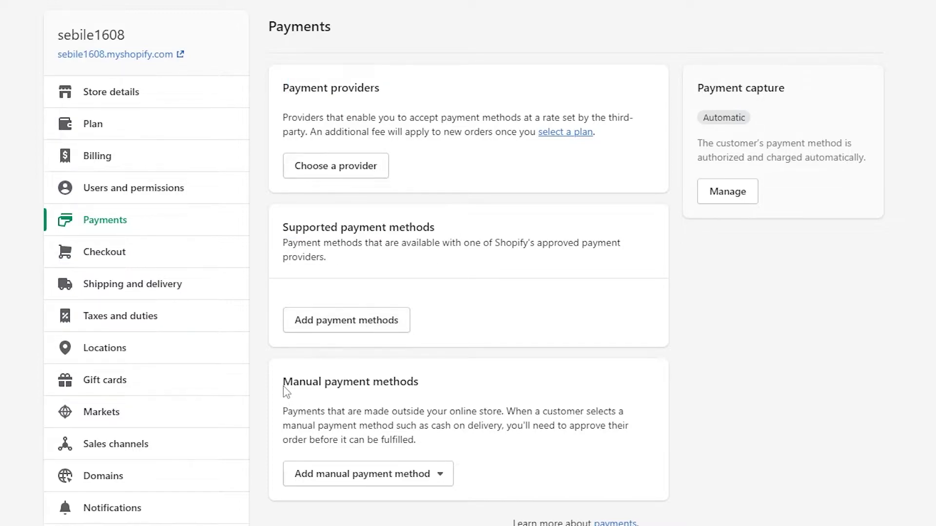
- Review the manual payment method options and the payment method search page, and return to the payment settings without adding any
{"action": "left_click_drag", "start_coordinate": [284, 387], "coordinate": [439, 389]}
{"action": "left_click", "coordinate": [369, 498]}
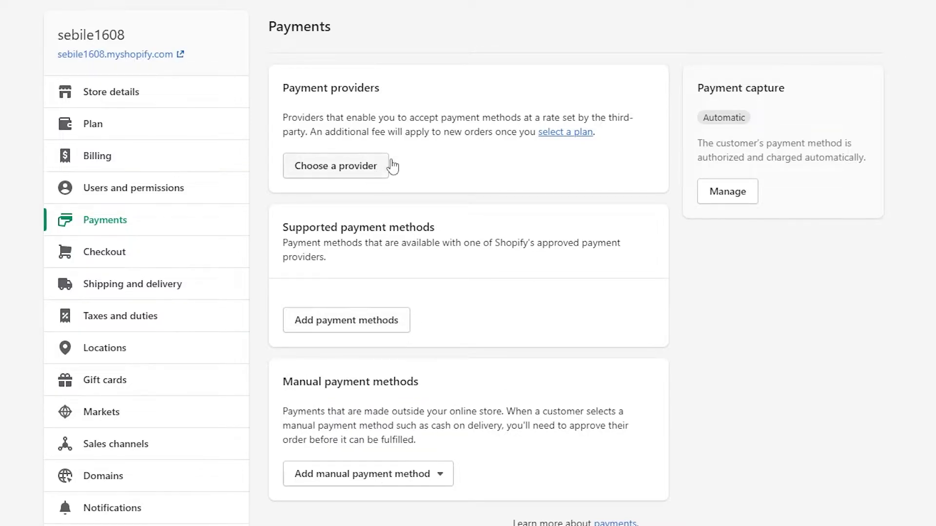
{"action": "left_click", "coordinate": [335, 476]}
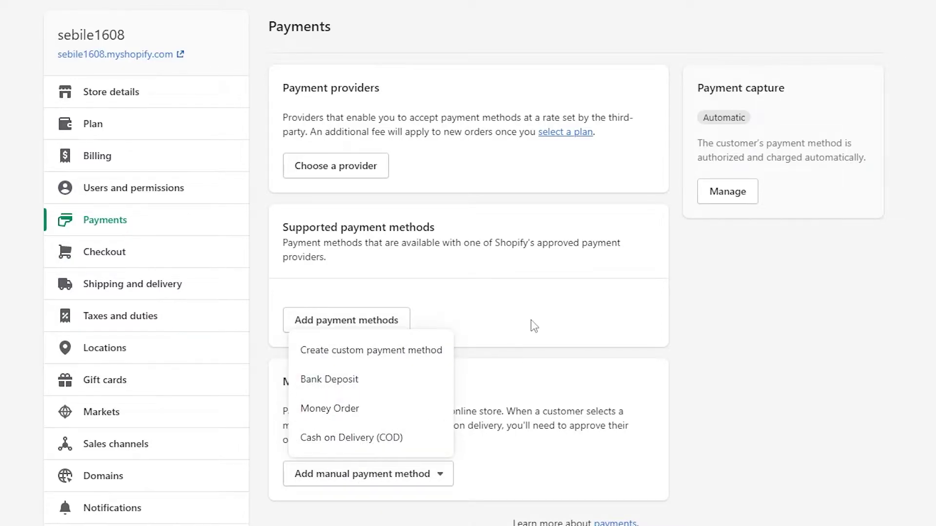
{"action": "left_click", "coordinate": [426, 335]}
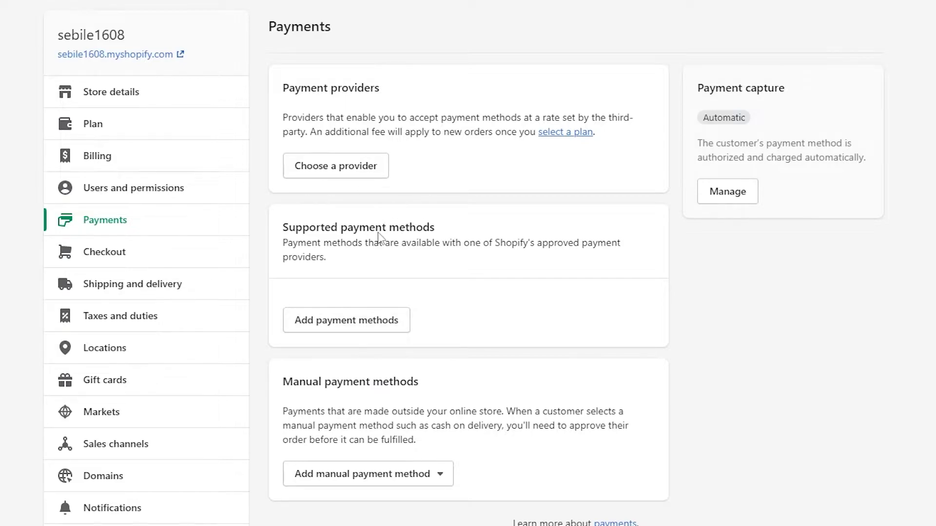
{"action": "left_click", "coordinate": [346, 334]}
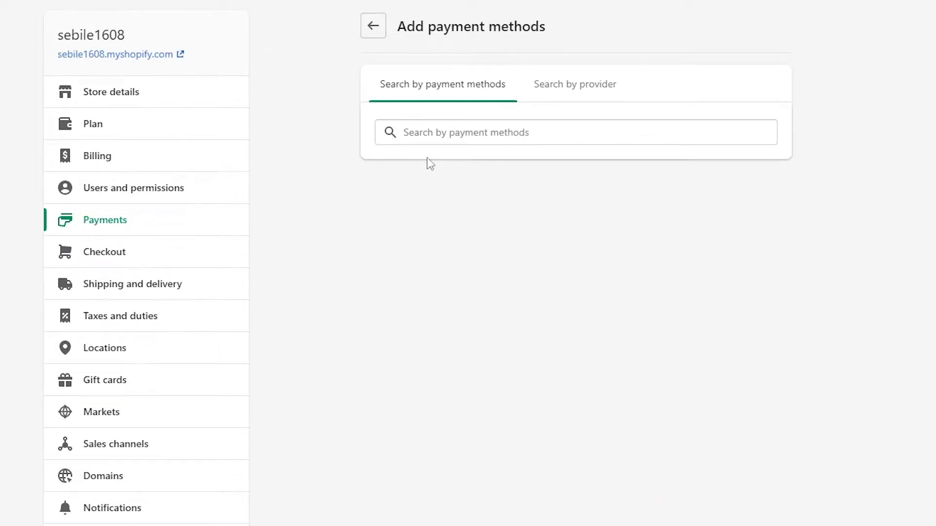
{"action": "left_click", "coordinate": [373, 36]}
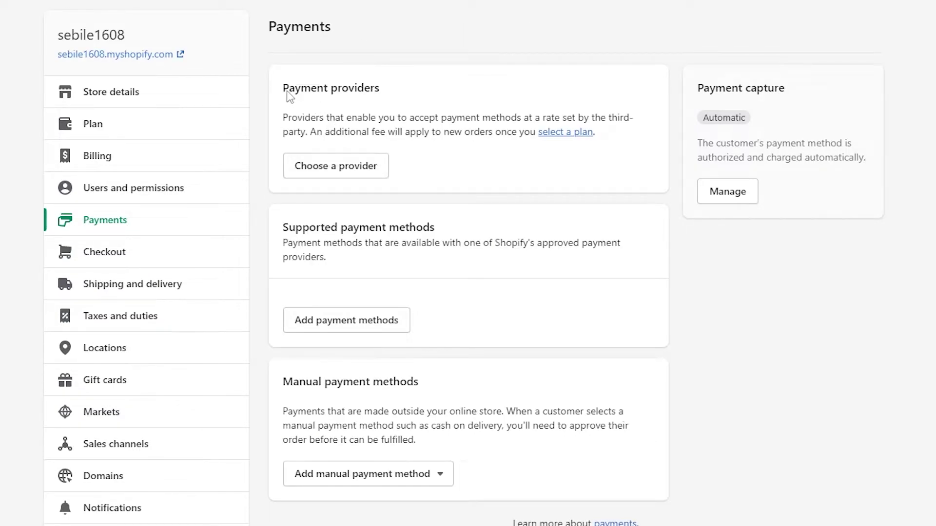
- Open the third-party payment providers and examine the list for country availability and supported cards
{"action": "left_click_drag", "start_coordinate": [287, 91], "coordinate": [413, 93]}
{"action": "left_click", "coordinate": [413, 93]}
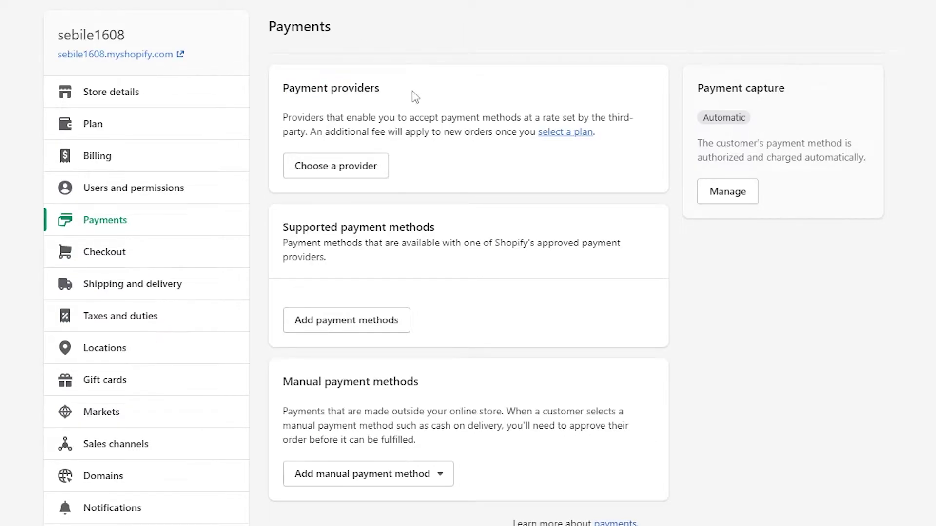
{"action": "left_click", "coordinate": [352, 184]}
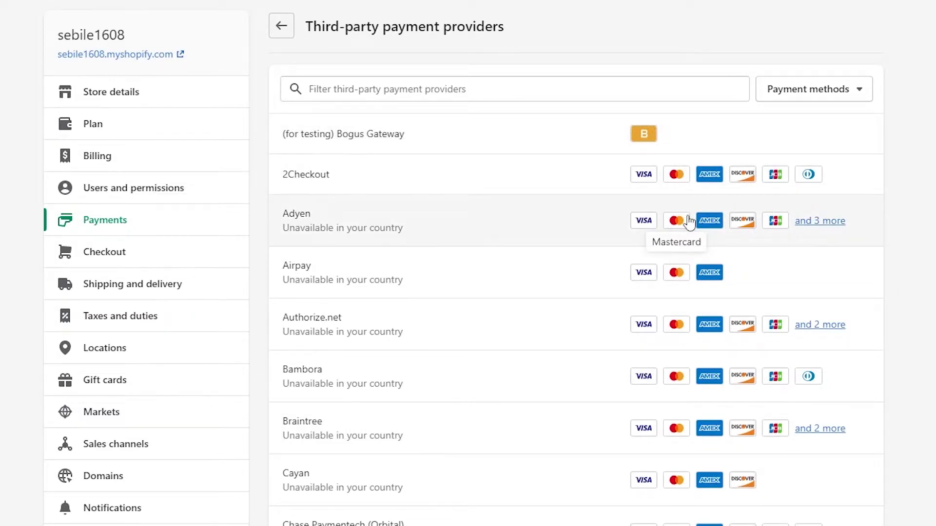
{"action": "scroll", "coordinate": [333, 244], "scroll_direction": "down", "scroll_amount": 9}
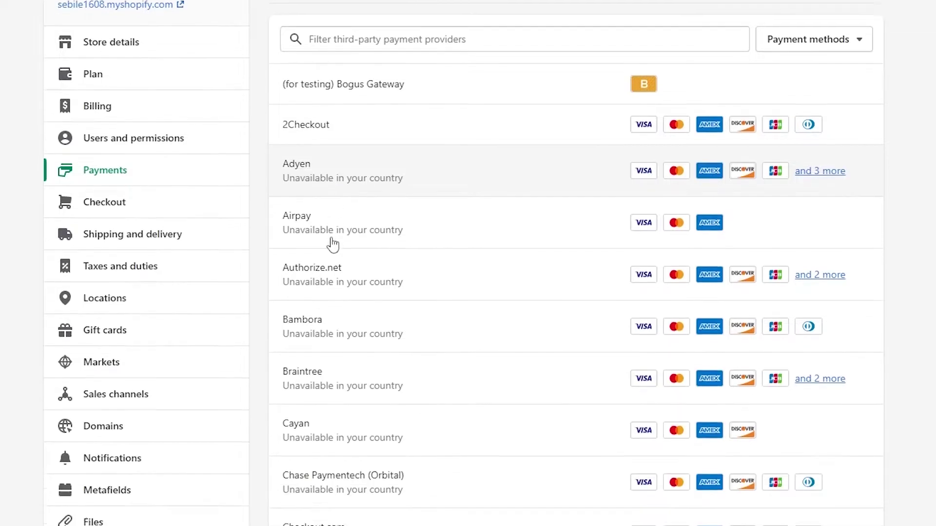
{"action": "scroll", "coordinate": [358, 299], "scroll_direction": "down", "scroll_amount": 3}
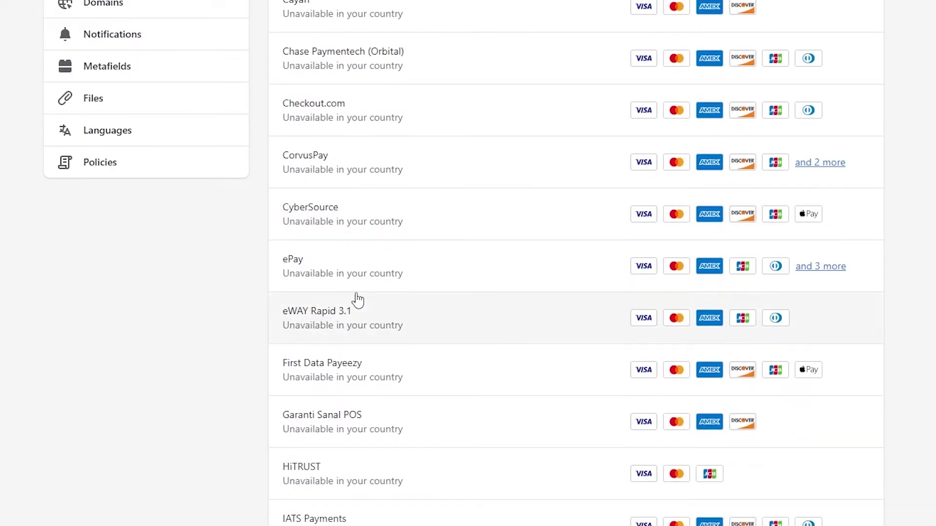
{"action": "scroll", "coordinate": [360, 299], "scroll_direction": "down", "scroll_amount": 4}
{"action": "scroll", "coordinate": [359, 298], "scroll_direction": "down", "scroll_amount": 4}
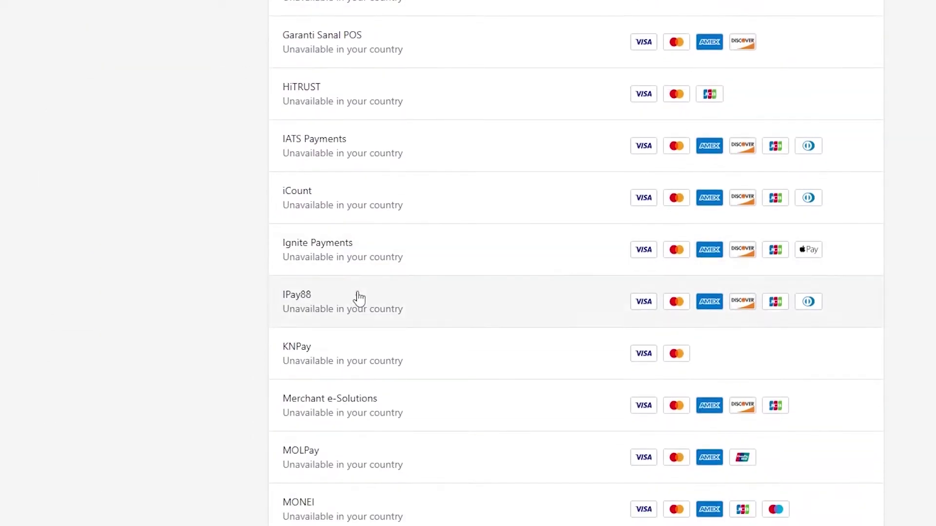
{"action": "scroll", "coordinate": [334, 403], "scroll_direction": "down", "scroll_amount": 8}
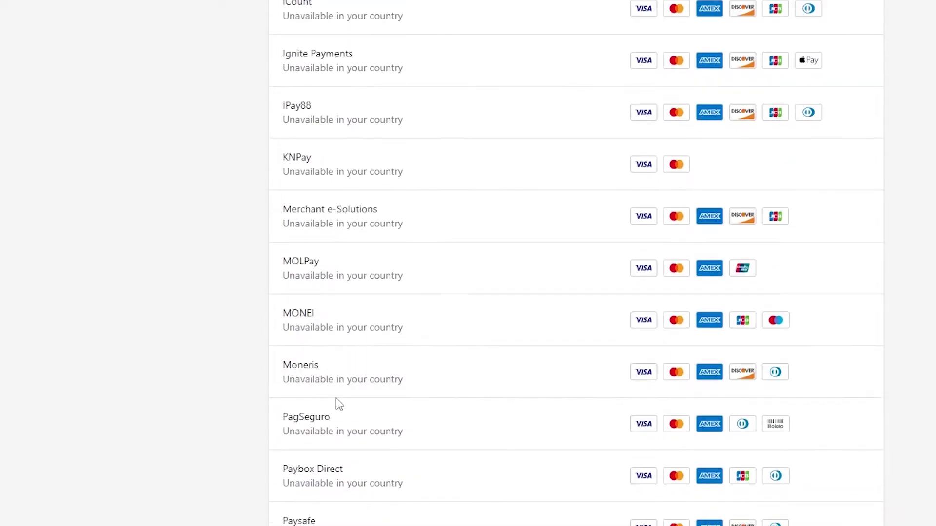
{"action": "scroll", "coordinate": [343, 412], "scroll_direction": "down", "scroll_amount": 6}
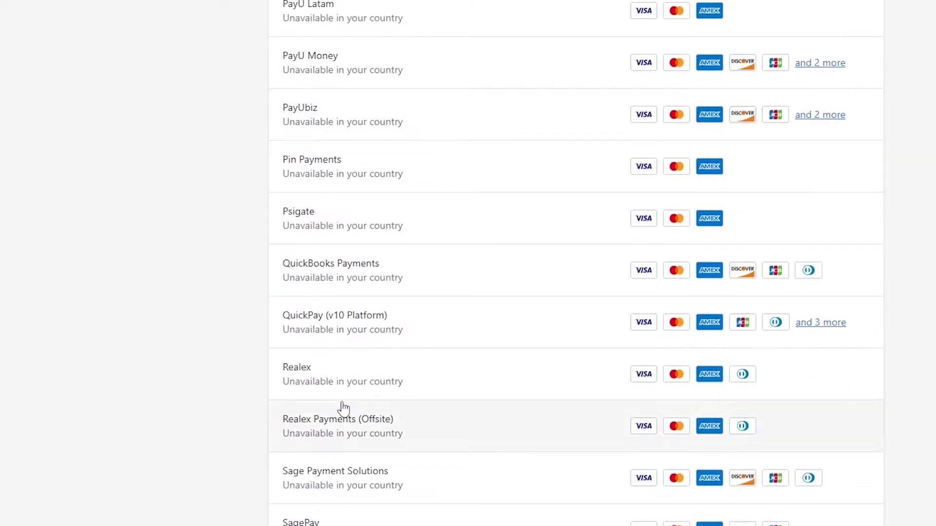
{"action": "scroll", "coordinate": [344, 409], "scroll_direction": "down", "scroll_amount": 4}
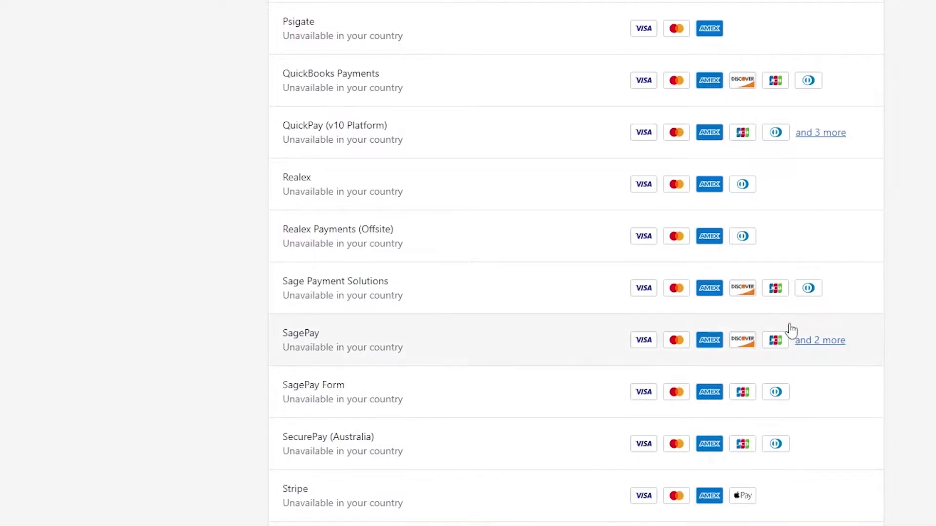
{"action": "scroll", "coordinate": [754, 330], "scroll_direction": "up", "scroll_amount": 20}
{"action": "scroll", "coordinate": [619, 340], "scroll_direction": "up", "scroll_amount": 6}
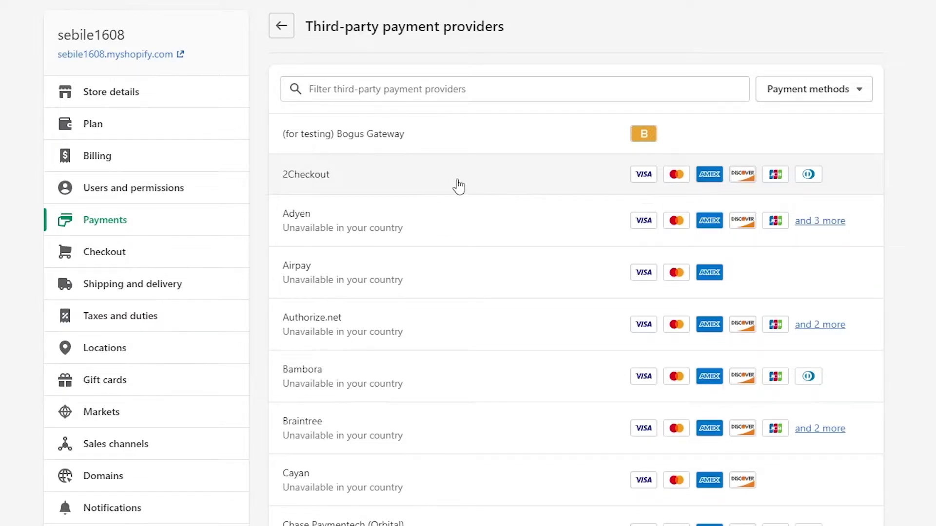
- Open the 2Checkout provider and examine its setup instructions, account information fields, card options and test mode
{"action": "left_click", "coordinate": [317, 187]}
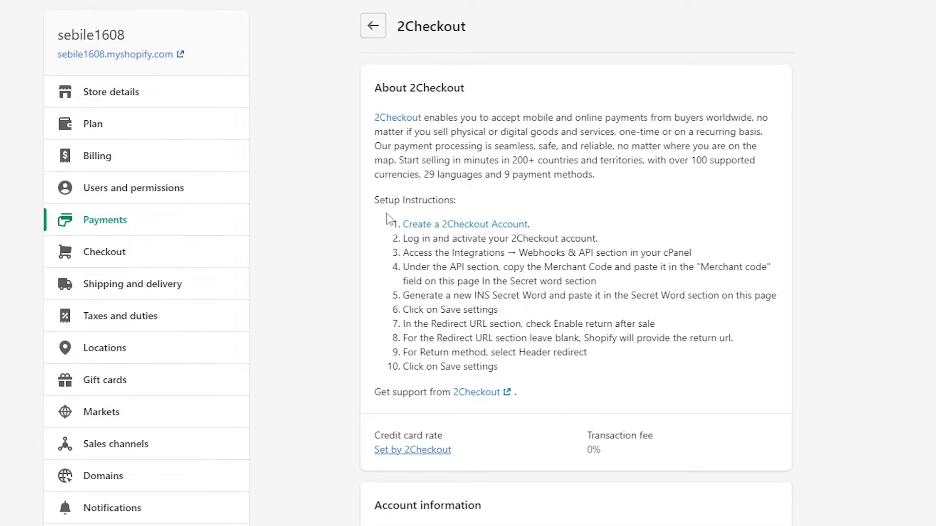
{"action": "left_click_drag", "start_coordinate": [377, 202], "coordinate": [471, 204]}
{"action": "left_click", "coordinate": [485, 200]}
{"action": "left_click_drag", "start_coordinate": [398, 227], "coordinate": [495, 371]}
{"action": "left_click", "coordinate": [482, 309]}
{"action": "scroll", "coordinate": [465, 366], "scroll_direction": "down", "scroll_amount": 4}
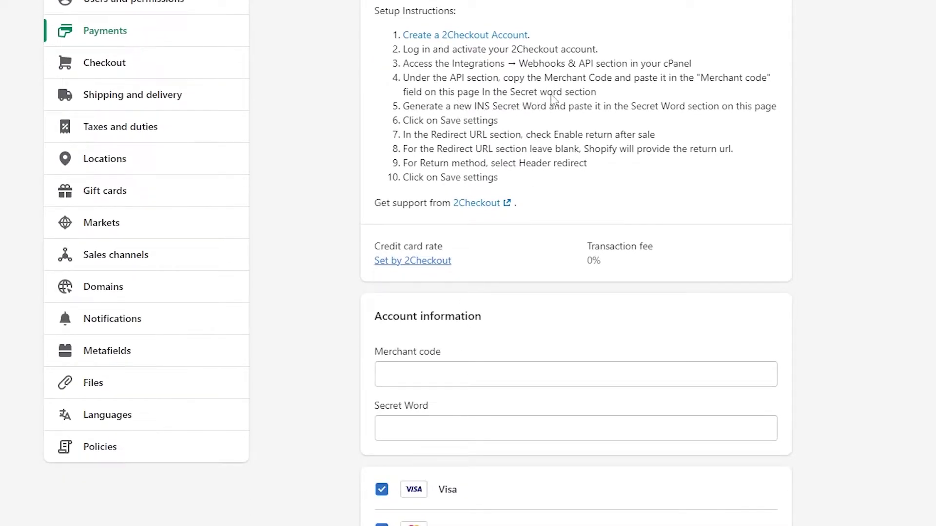
{"action": "scroll", "coordinate": [420, 399], "scroll_direction": "down", "scroll_amount": 2}
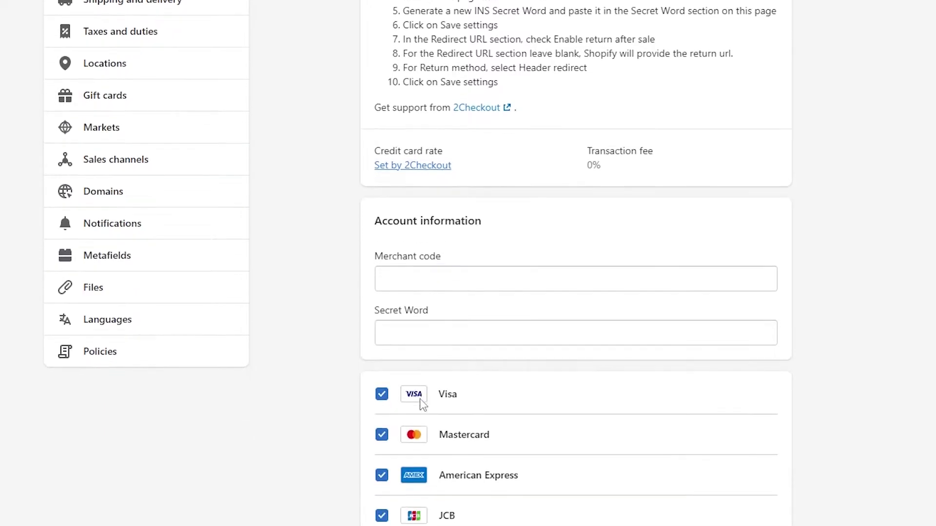
{"action": "scroll", "coordinate": [444, 340], "scroll_direction": "down", "scroll_amount": 5}
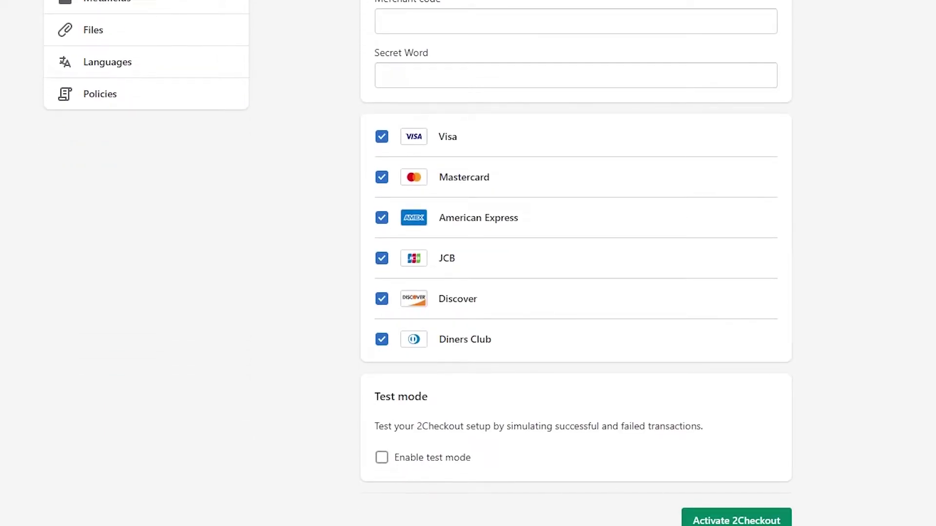
{"action": "scroll", "coordinate": [520, 338], "scroll_direction": "up", "scroll_amount": 10}
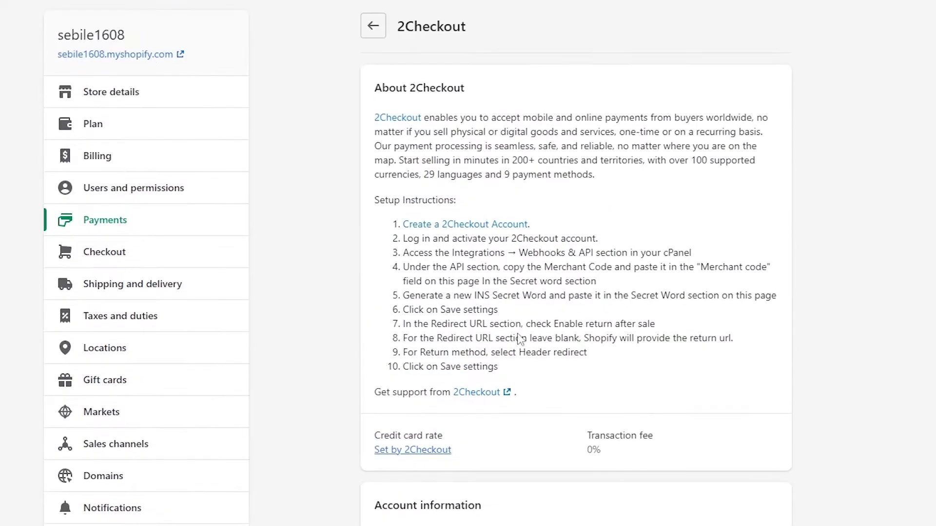
- Open the 2Checkout account creation page from the setup instructions and start the free 2Sell sign-up
{"action": "right_click", "coordinate": [466, 225]}
{"action": "left_click", "coordinate": [487, 232]}
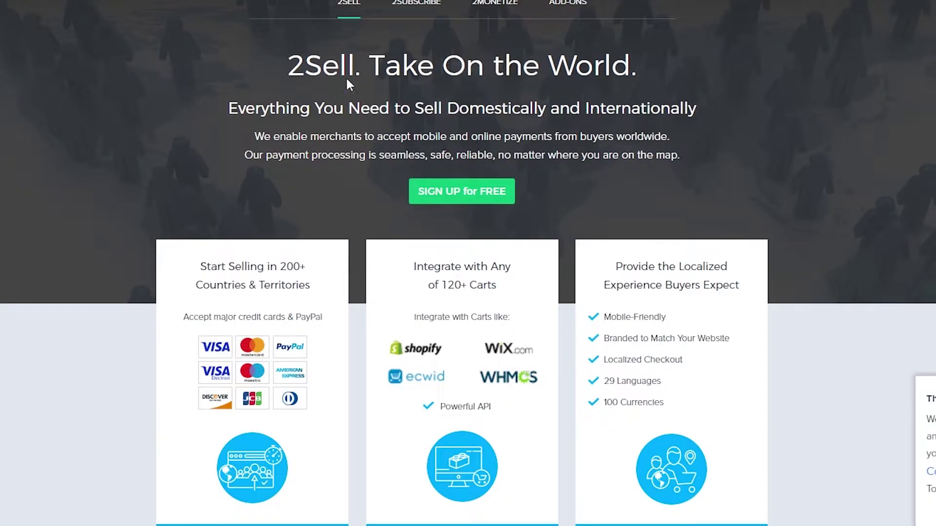
{"action": "left_click", "coordinate": [476, 199]}
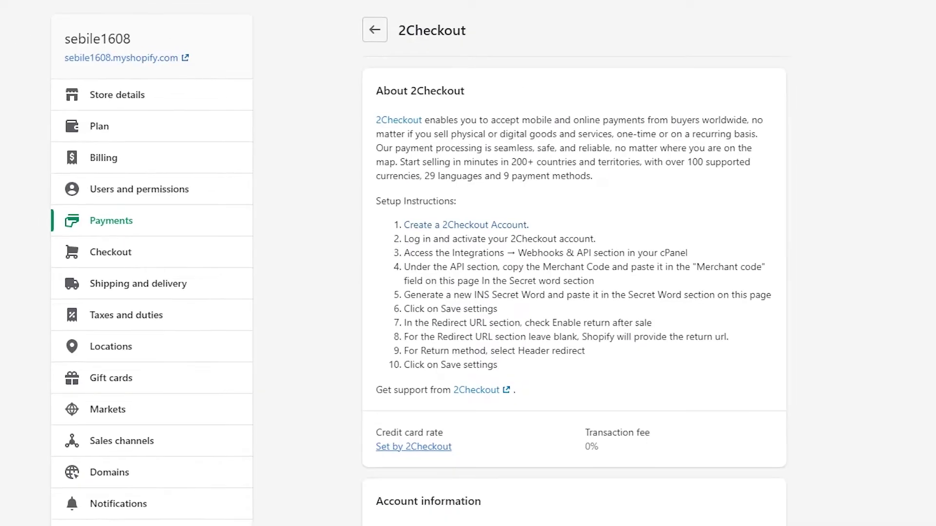
- Copy the store's myshopify.com address from the Shopify admin and paste it as the website in the 2Checkout sign-up form
{"action": "left_click", "coordinate": [169, 47]}
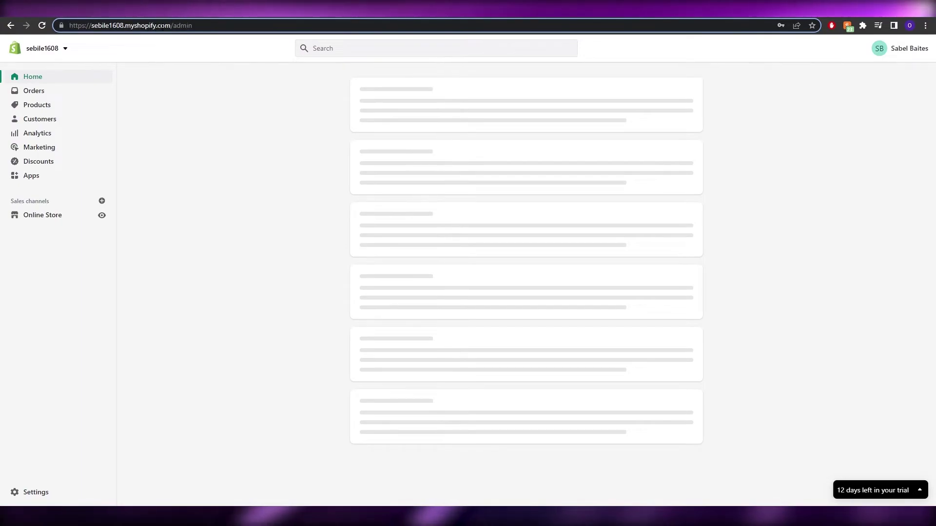
{"action": "left_click_drag", "start_coordinate": [172, 25], "coordinate": [91, 26]}
{"action": "right_click", "coordinate": [102, 30]}
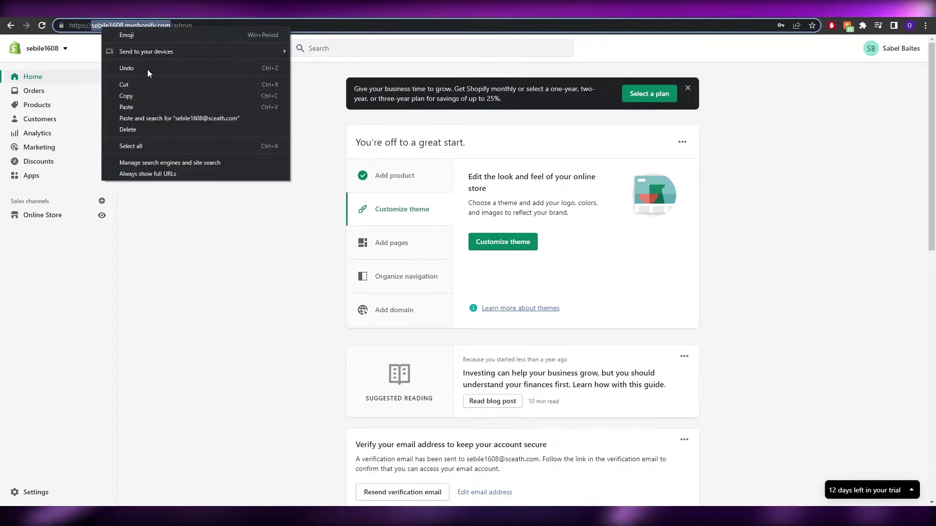
{"action": "left_click", "coordinate": [145, 94]}
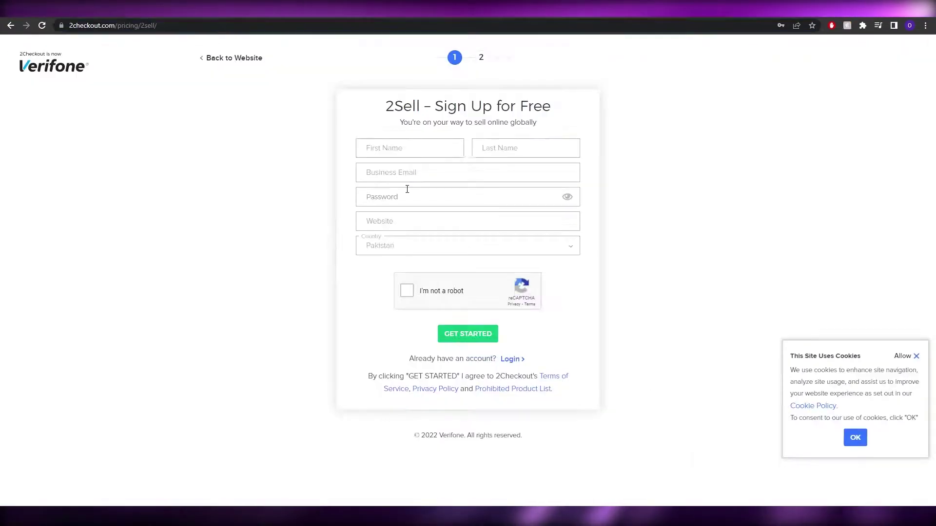
{"action": "left_click", "coordinate": [390, 217]}
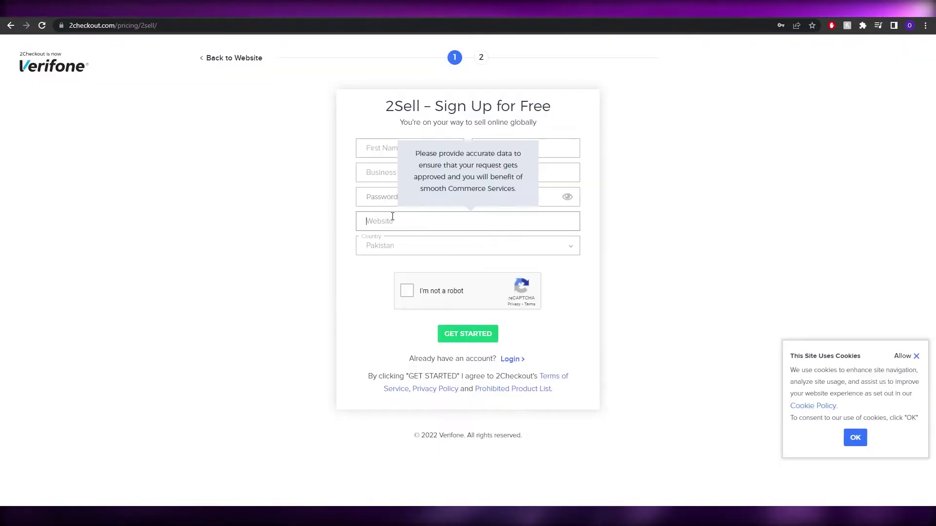
{"action": "right_click", "coordinate": [391, 215]}
{"action": "left_click", "coordinate": [440, 288]}
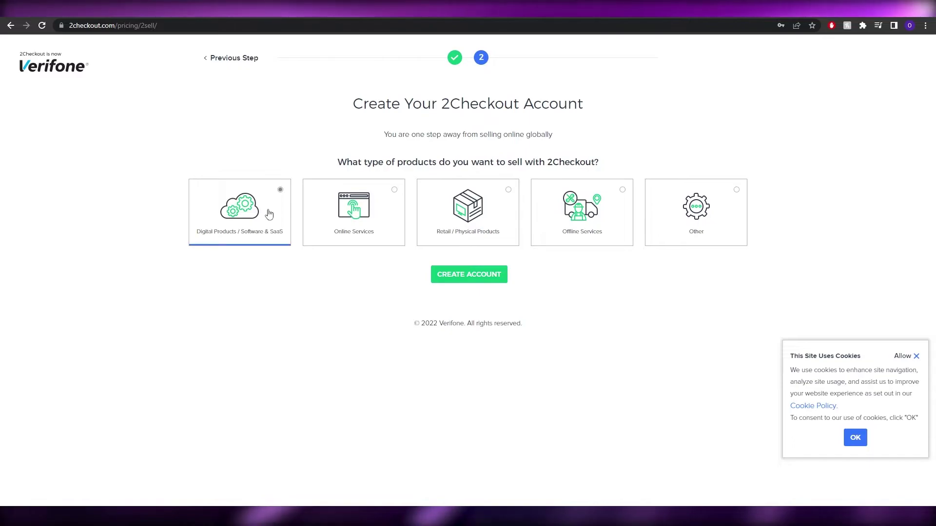
- Choose Retail / Physical Products as the product type to sell and create the 2Checkout account
{"action": "left_click_drag", "start_coordinate": [345, 162], "coordinate": [622, 167]}
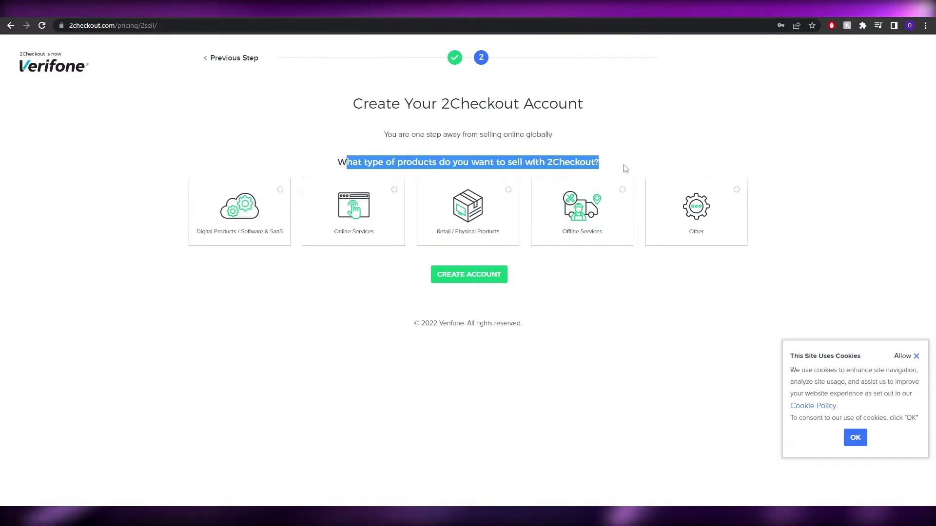
{"action": "left_click", "coordinate": [223, 233]}
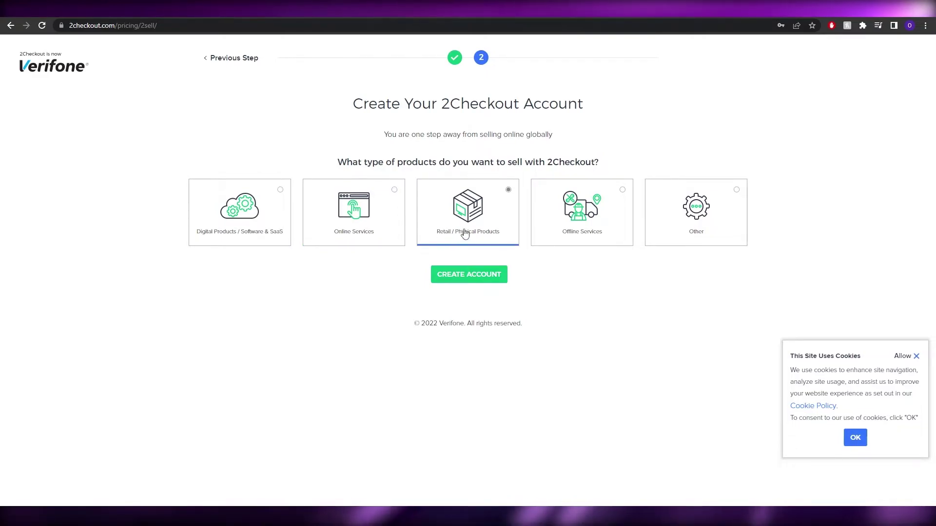
{"action": "left_click", "coordinate": [609, 243]}
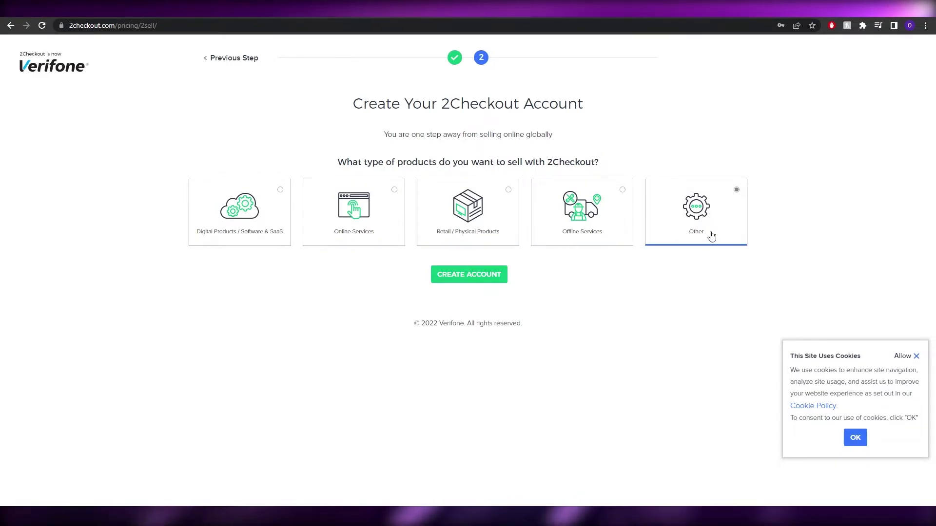
{"action": "left_click", "coordinate": [490, 244]}
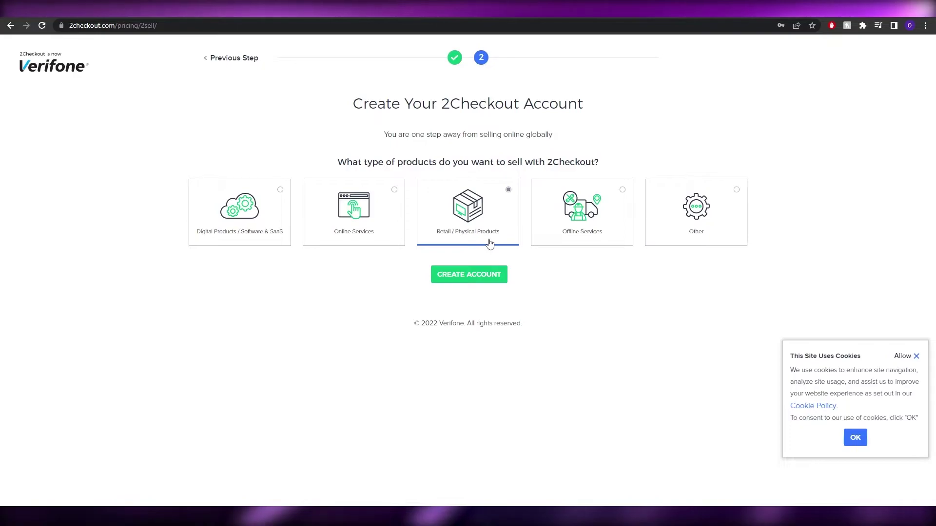
{"action": "left_click", "coordinate": [488, 242]}
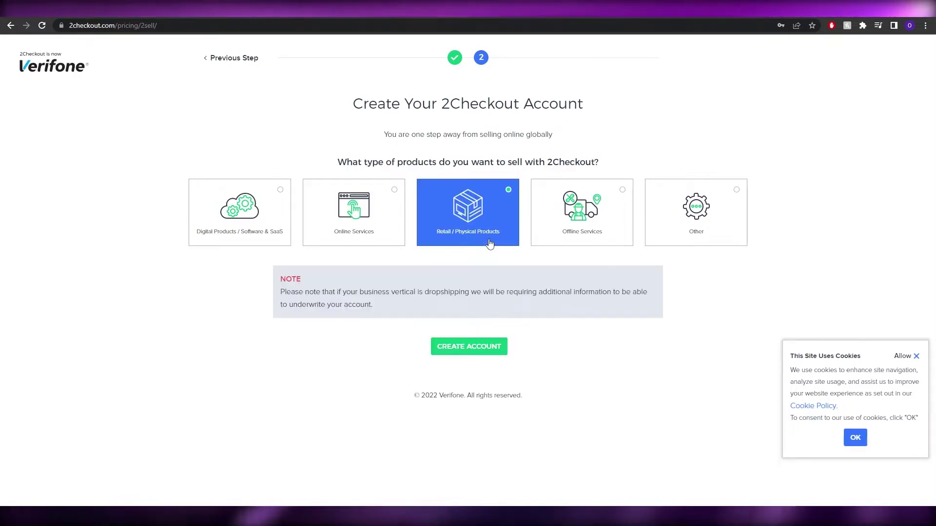
{"action": "left_click", "coordinate": [472, 348]}
- Log in to the new 2Checkout account and examine the account activation section of its dashboard
{"action": "left_click_drag", "start_coordinate": [318, 115], "coordinate": [657, 129]}
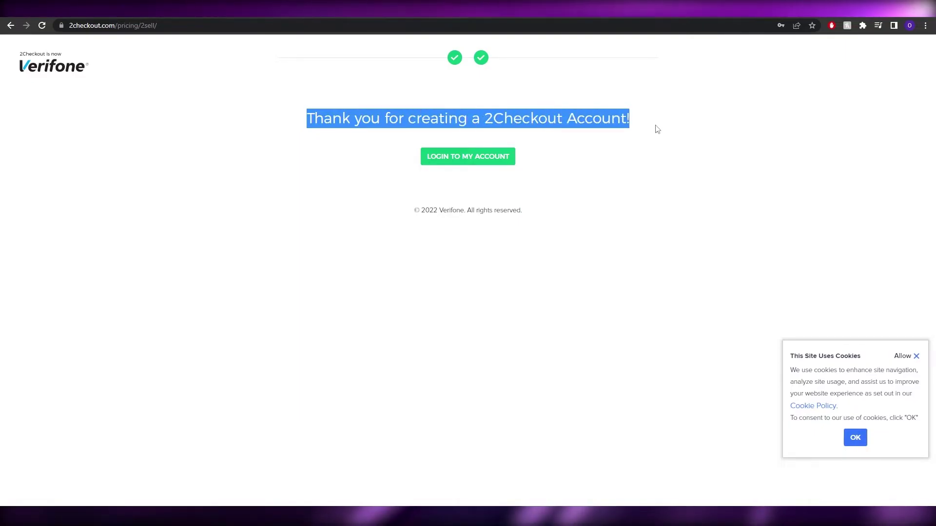
{"action": "left_click", "coordinate": [619, 154]}
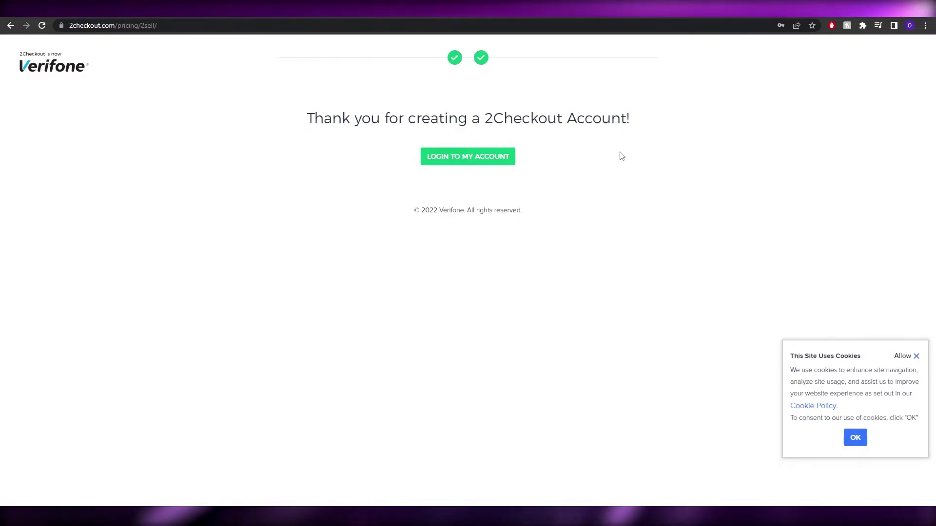
{"action": "left_click", "coordinate": [486, 162]}
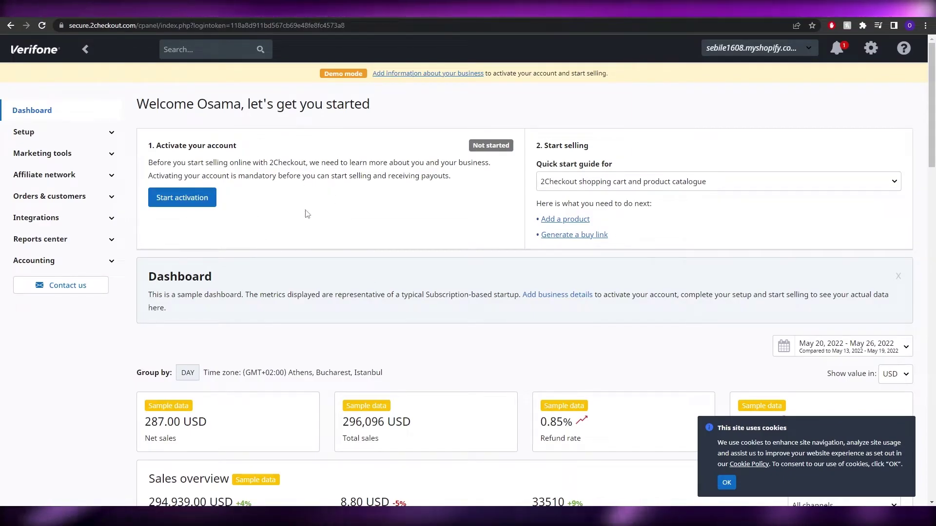
{"action": "left_click_drag", "start_coordinate": [161, 145], "coordinate": [237, 145]}
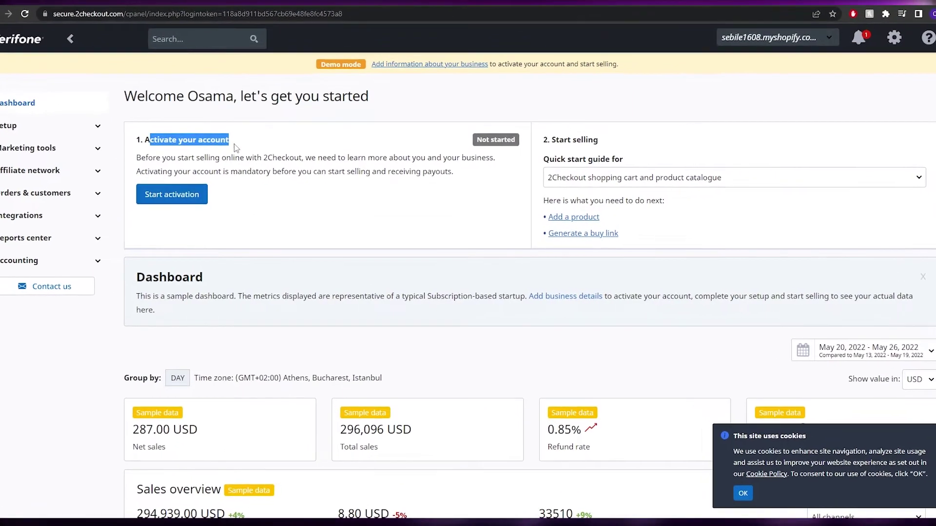
- Start the 2Checkout account activation and set the company registration date to 2019-05-23 in the business details
{"action": "left_click", "coordinate": [188, 200]}
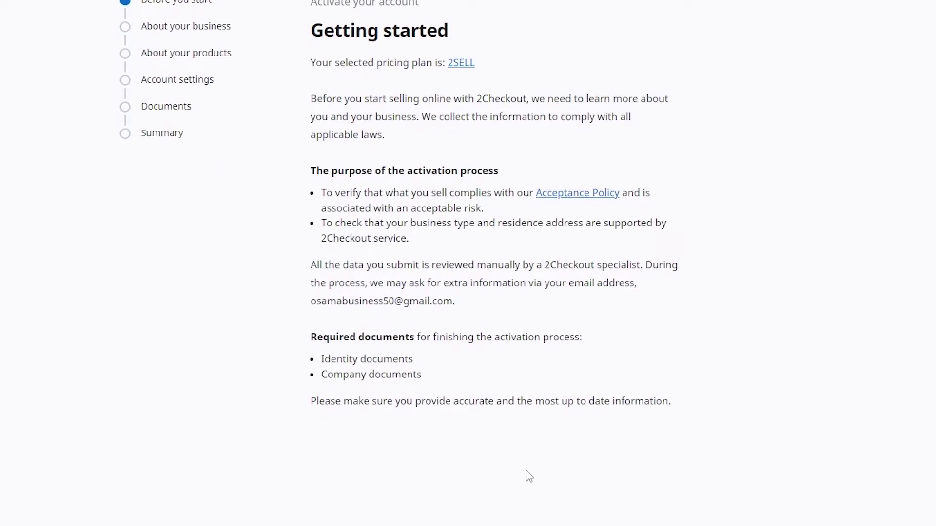
{"action": "left_click", "coordinate": [661, 519]}
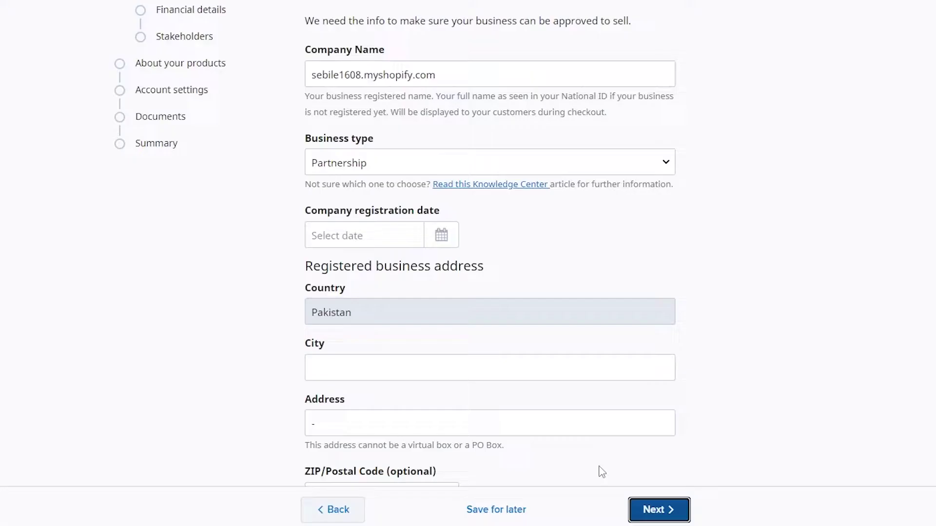
{"action": "scroll", "coordinate": [374, 207], "scroll_direction": "down", "scroll_amount": 1}
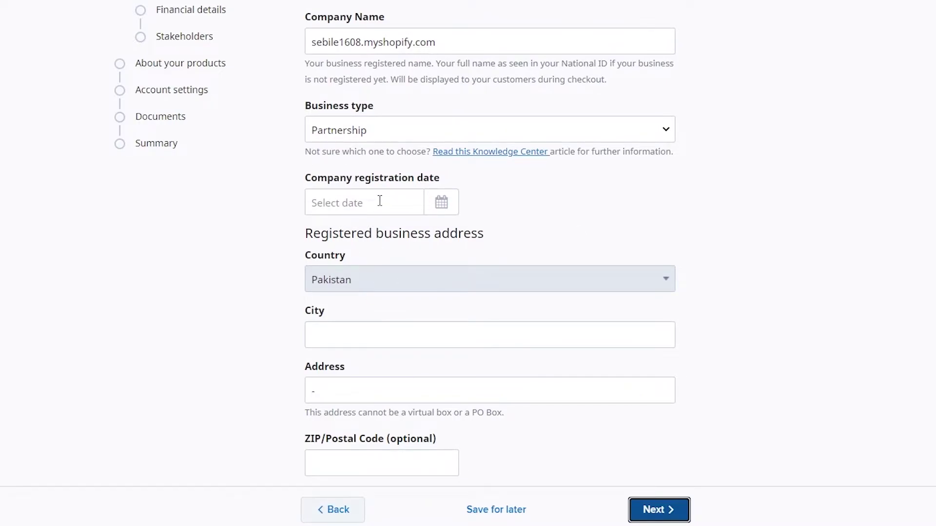
{"action": "left_click", "coordinate": [379, 197]}
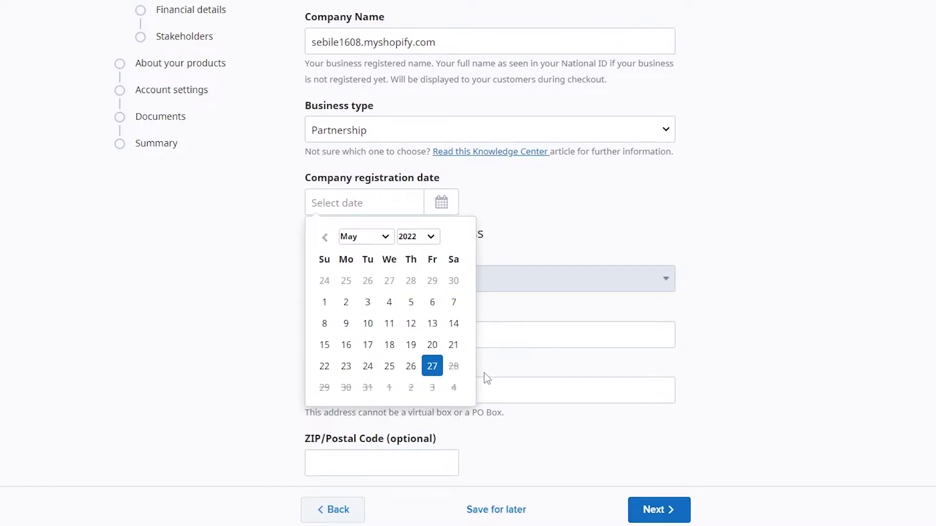
{"action": "left_click", "coordinate": [422, 239]}
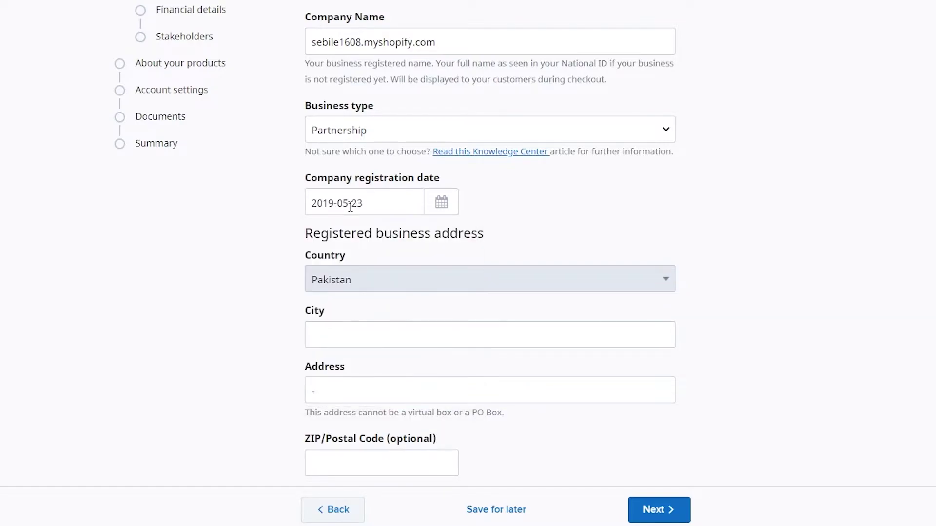
- Fill in the registered business address from the saved browser address and continue to the financial details
{"action": "left_click", "coordinate": [339, 342]}
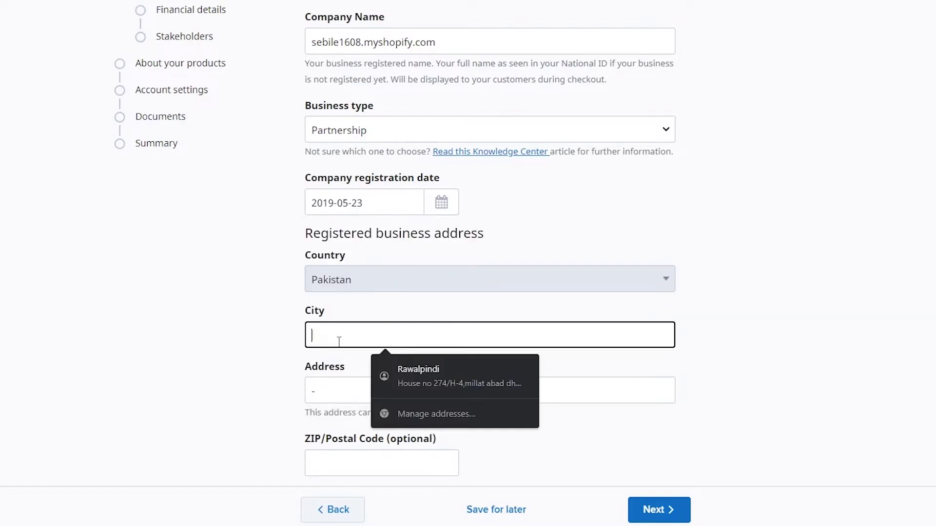
{"action": "left_click", "coordinate": [426, 362]}
{"action": "left_click", "coordinate": [659, 509]}
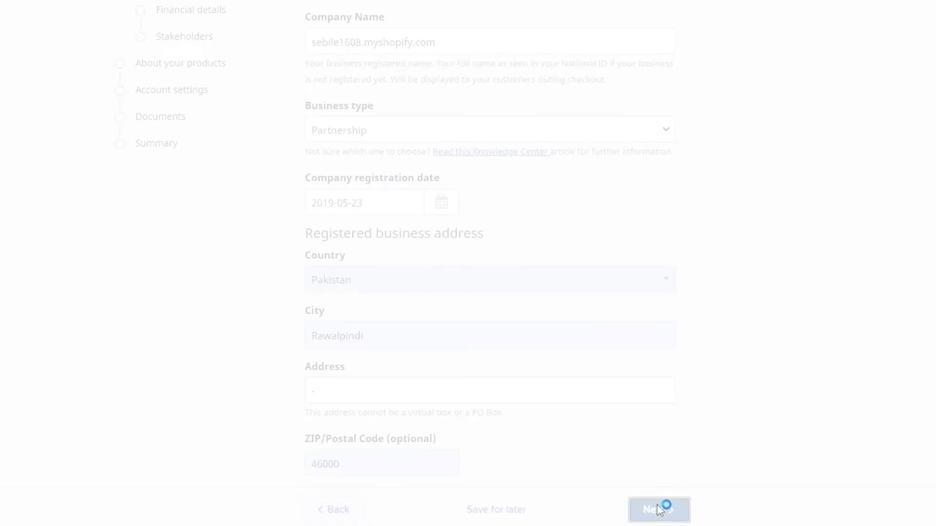
- Review the requested financial details, save the activation request for later, and exit to the 2Checkout dashboard
{"action": "left_click_drag", "start_coordinate": [299, 68], "coordinate": [437, 68]}
{"action": "left_click_drag", "start_coordinate": [303, 117], "coordinate": [702, 148]}
{"action": "left_click", "coordinate": [397, 200]}
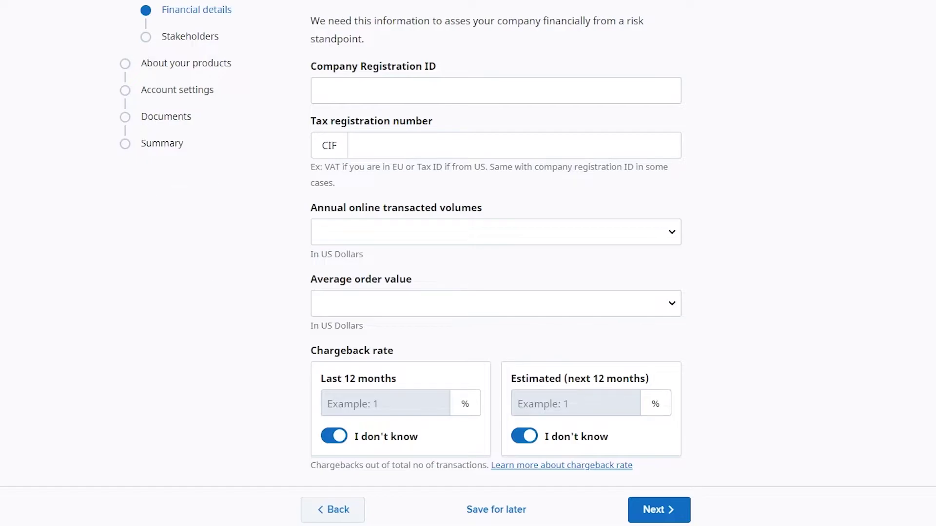
{"action": "left_click", "coordinate": [490, 509]}
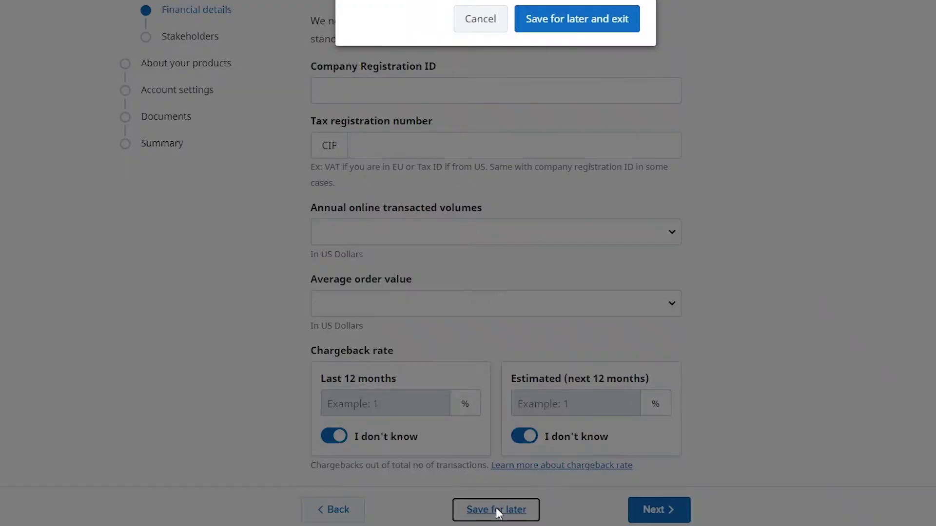
{"action": "left_click", "coordinate": [556, 19]}
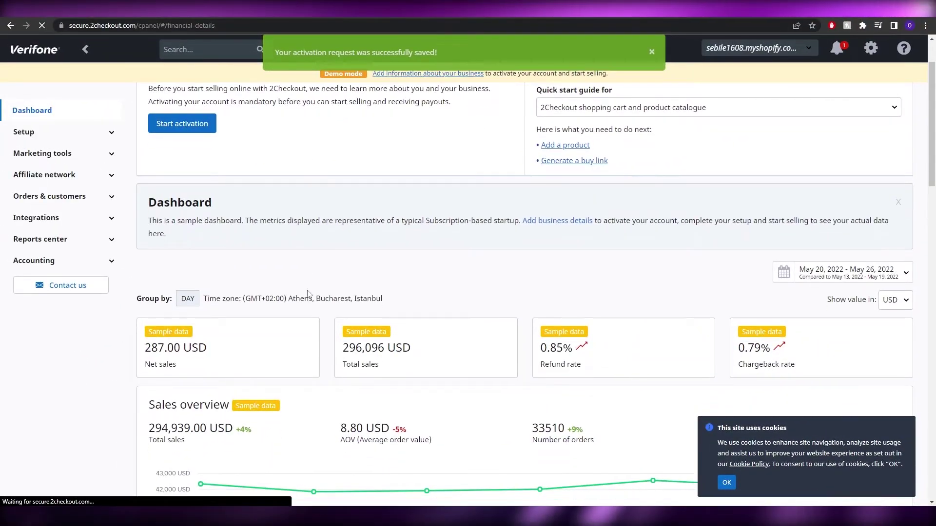
{"action": "scroll", "coordinate": [328, 273], "scroll_direction": "down", "scroll_amount": 1}
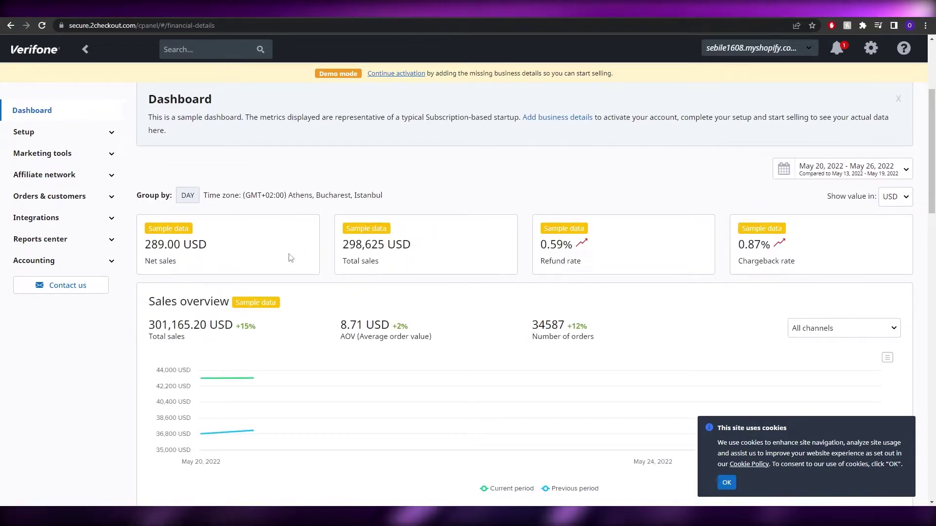
{"action": "scroll", "coordinate": [539, 293], "scroll_direction": "down", "scroll_amount": 2}
{"action": "scroll", "coordinate": [165, 234], "scroll_direction": "up", "scroll_amount": 6}
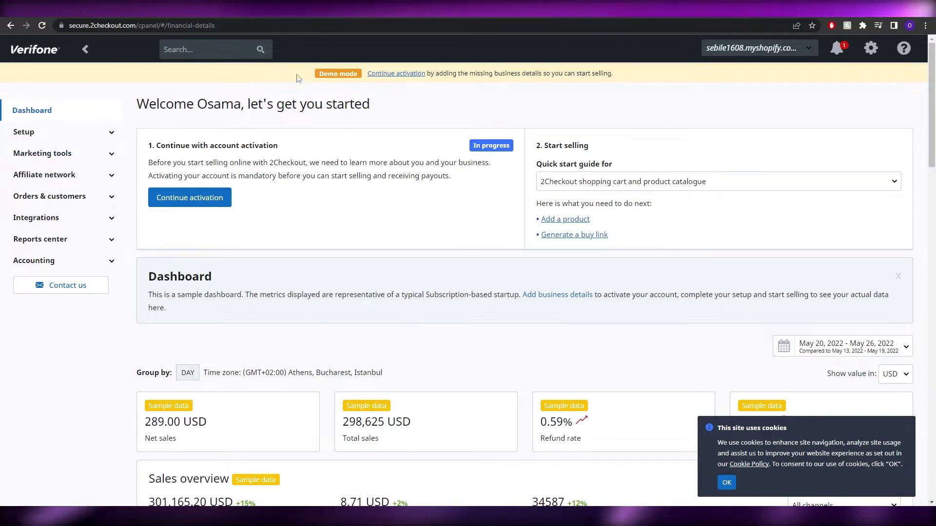
- Switch to the Shopify payment settings and open the 2Checkout setup instructions from the third-party payment providers
{"action": "left_click", "coordinate": [649, 9]}
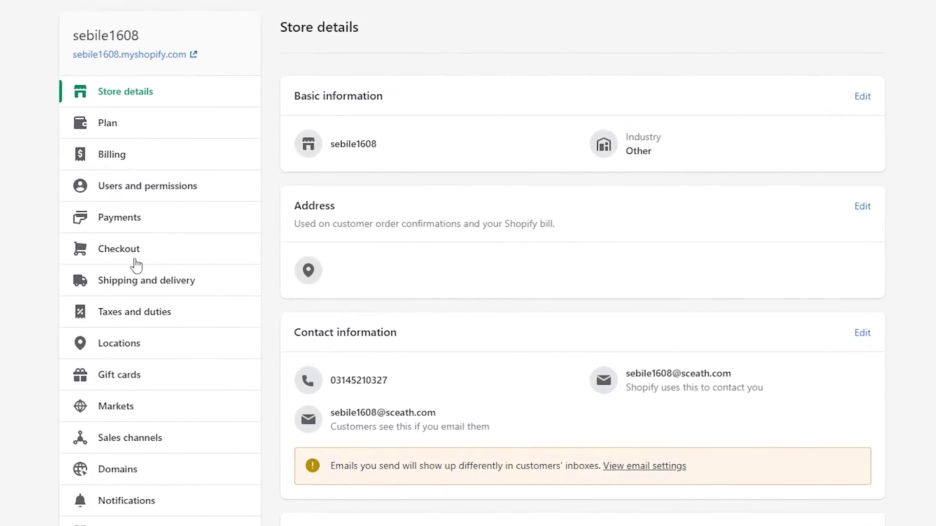
{"action": "left_click", "coordinate": [132, 224]}
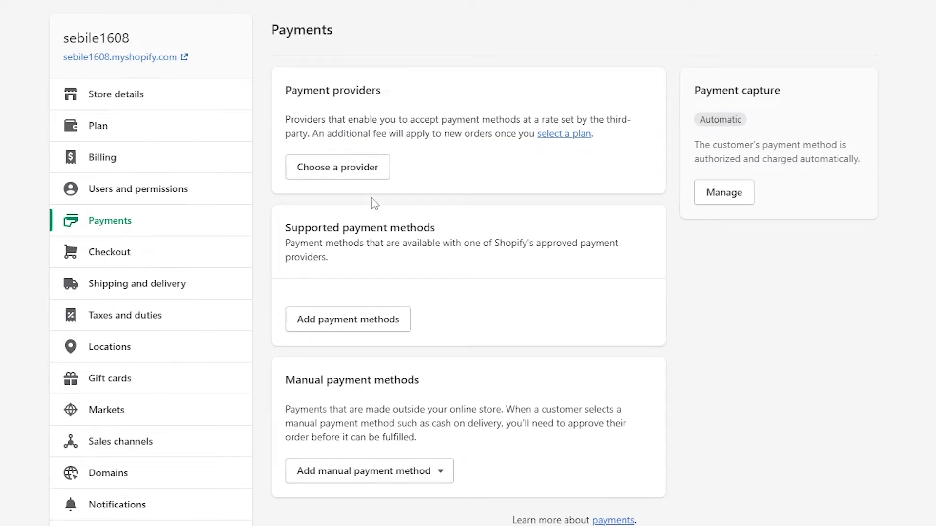
{"action": "left_click", "coordinate": [356, 322]}
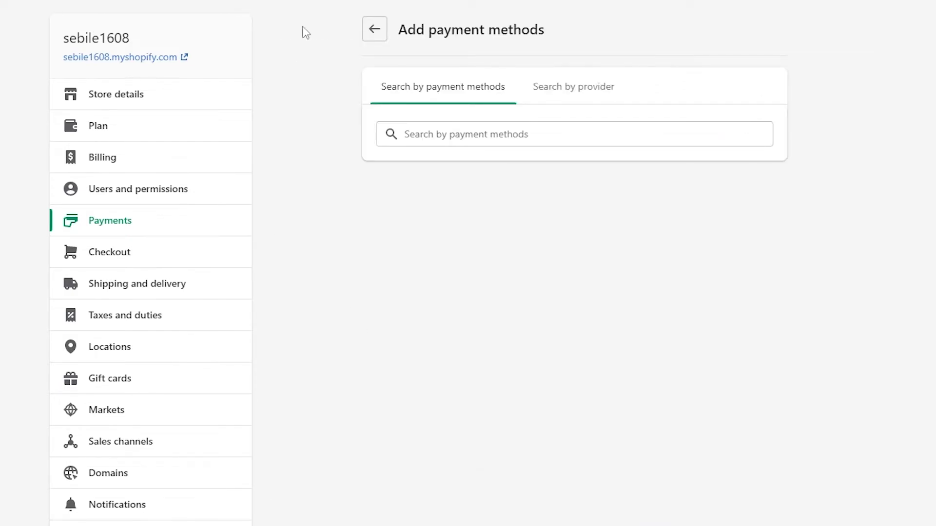
{"action": "left_click", "coordinate": [374, 31]}
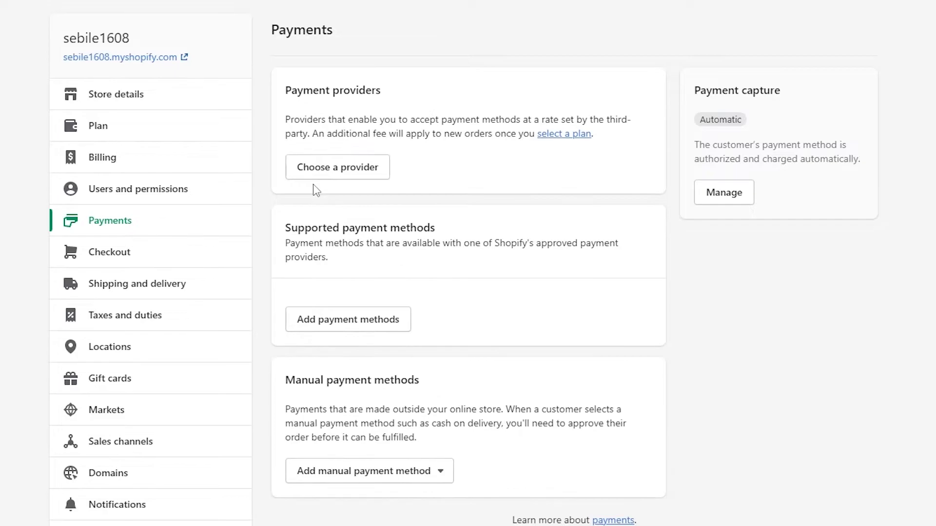
{"action": "left_click", "coordinate": [316, 174]}
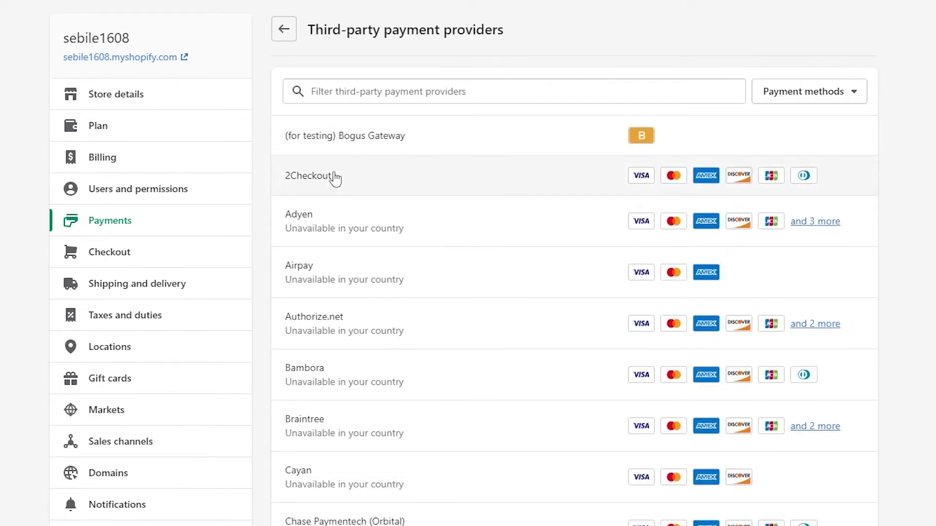
{"action": "left_click", "coordinate": [379, 182]}
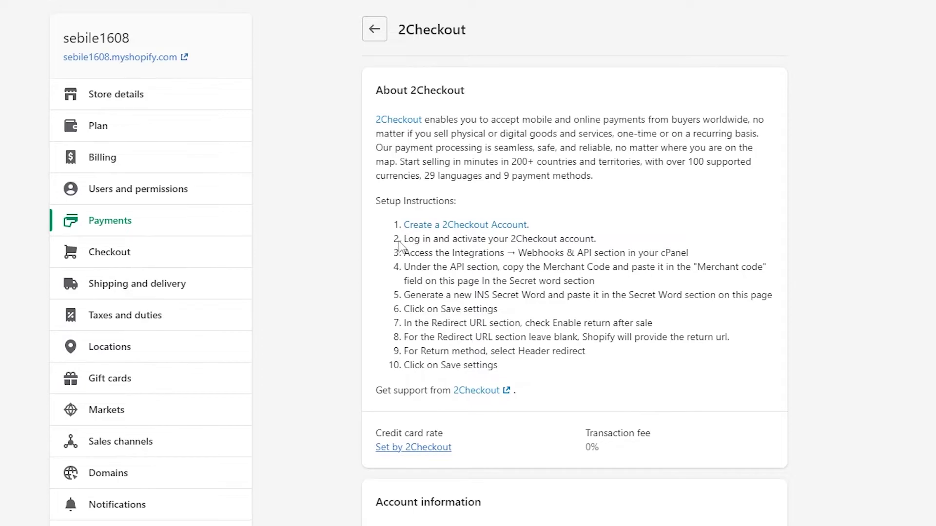
{"action": "left_click_drag", "start_coordinate": [418, 255], "coordinate": [687, 255]}
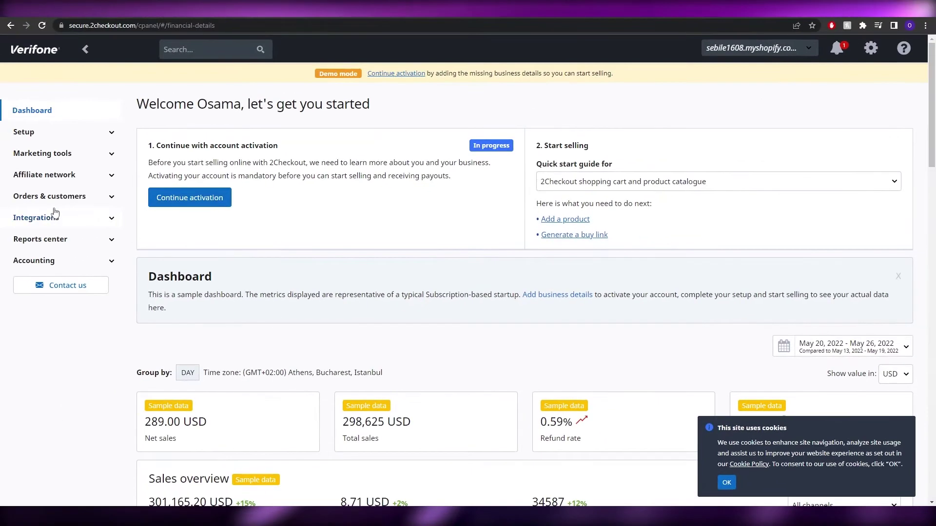
- In 2Checkout, open the Webhooks & API integration settings and copy the merchant code
{"action": "left_click", "coordinate": [54, 222]}
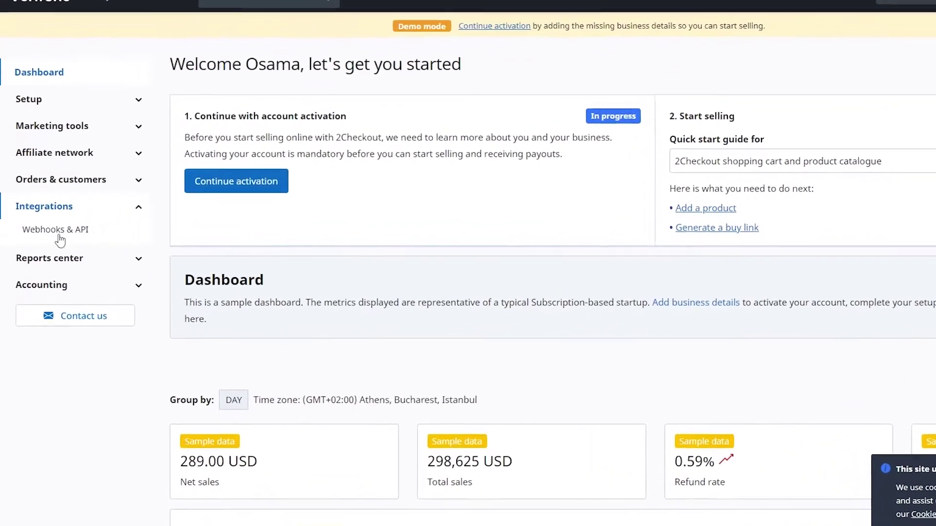
{"action": "left_click", "coordinate": [66, 227]}
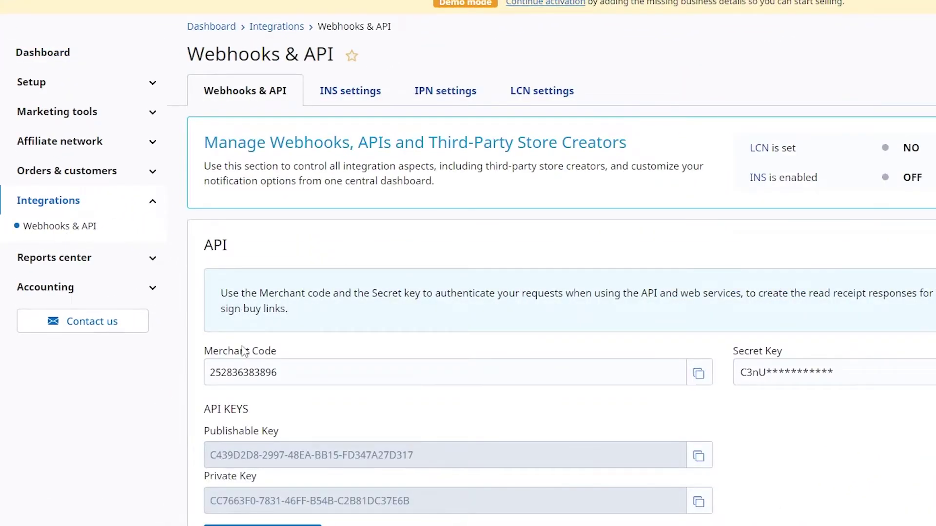
{"action": "double_click", "coordinate": [209, 246]}
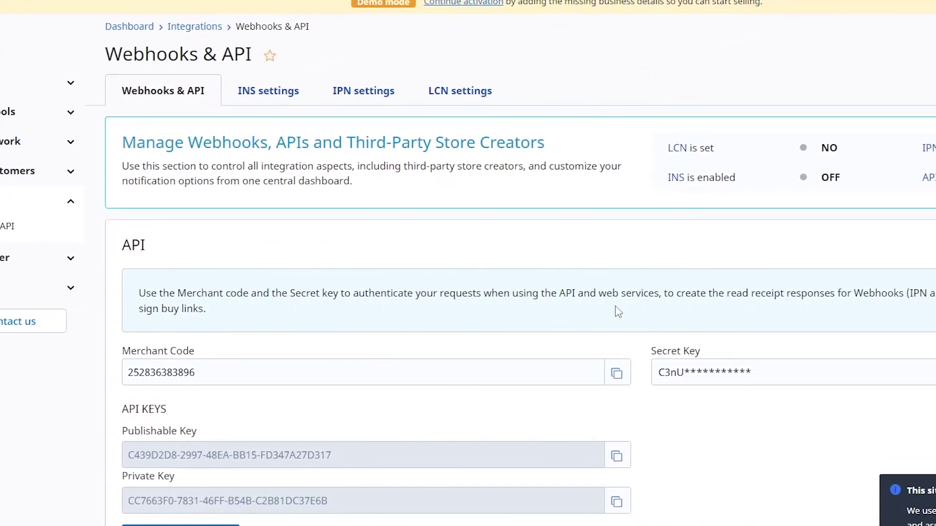
{"action": "scroll", "coordinate": [687, 316], "scroll_direction": "down", "scroll_amount": 5}
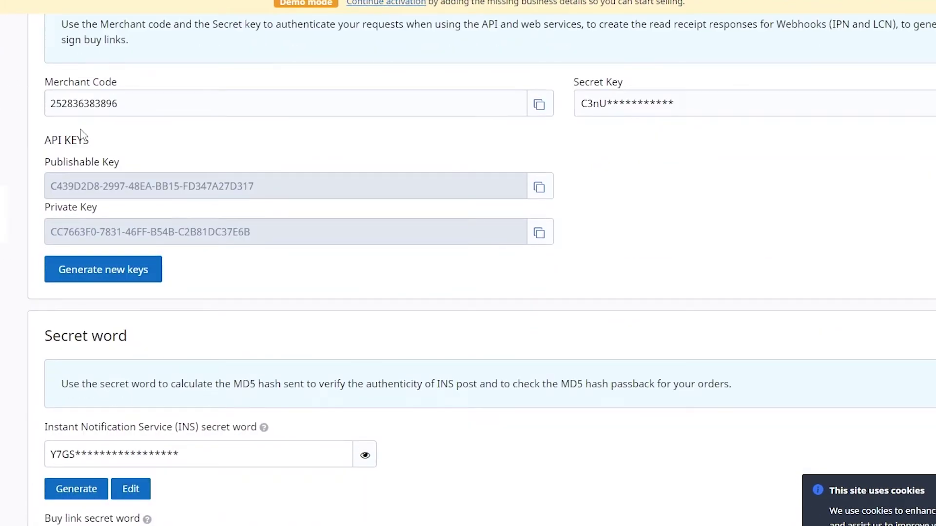
{"action": "left_click", "coordinate": [539, 112]}
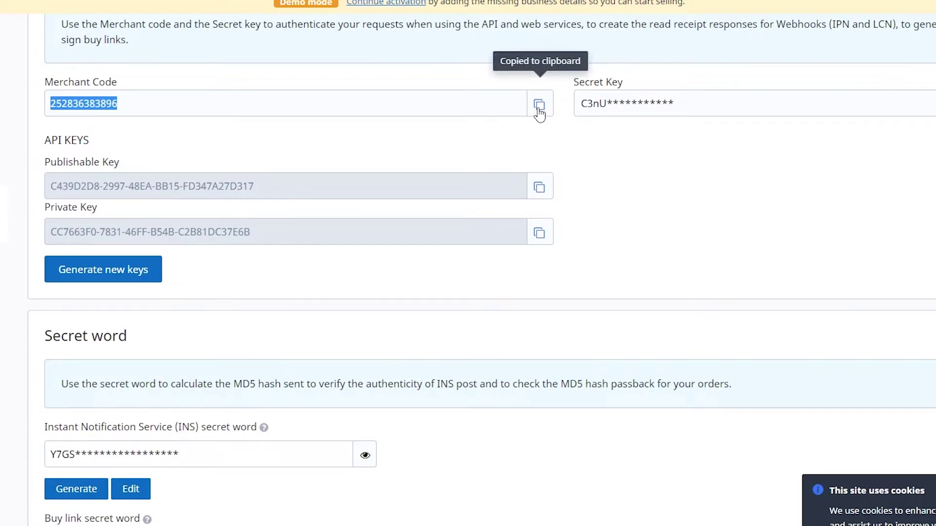
- Return to Shopify's 2Checkout setup page and paste the copied merchant code into the account information
{"action": "key", "text": "alt+Tab"}
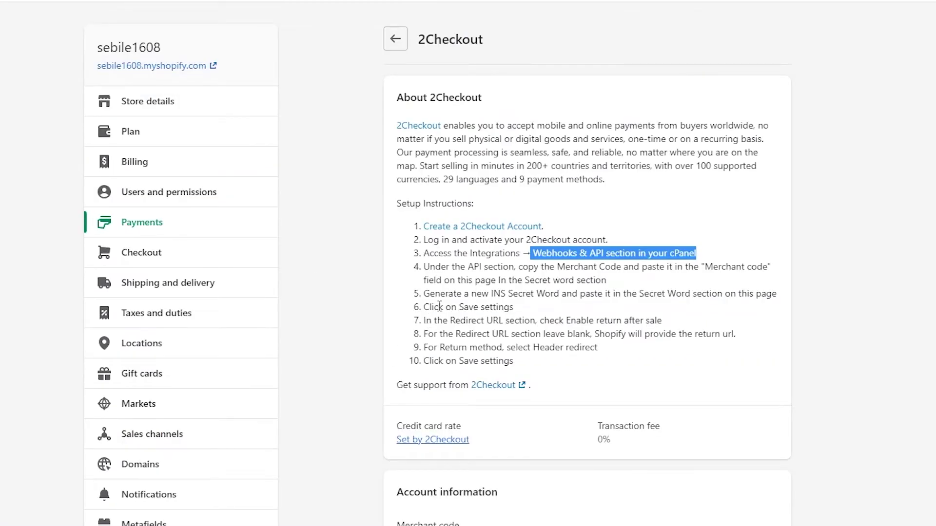
{"action": "left_click_drag", "start_coordinate": [426, 267], "coordinate": [768, 287]}
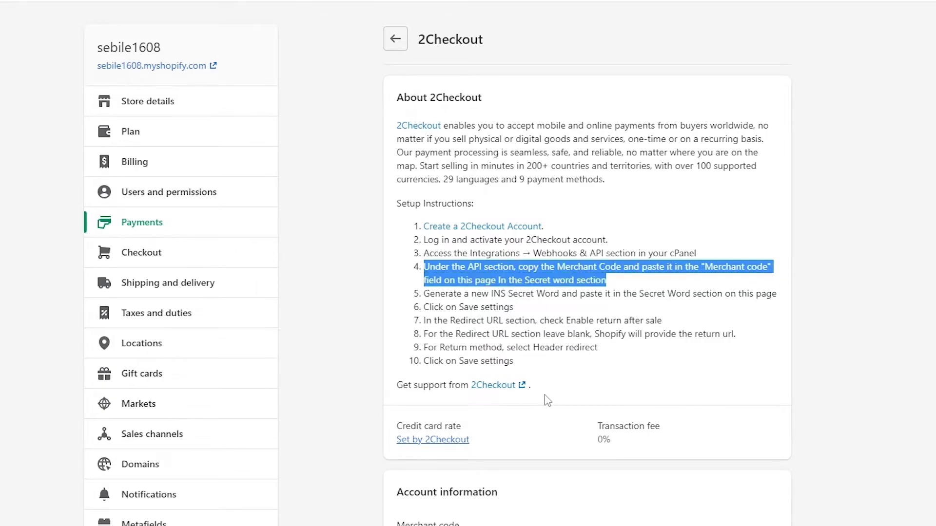
{"action": "scroll", "coordinate": [547, 400], "scroll_direction": "down", "scroll_amount": 2}
{"action": "left_click", "coordinate": [449, 458]}
{"action": "right_click", "coordinate": [449, 458]}
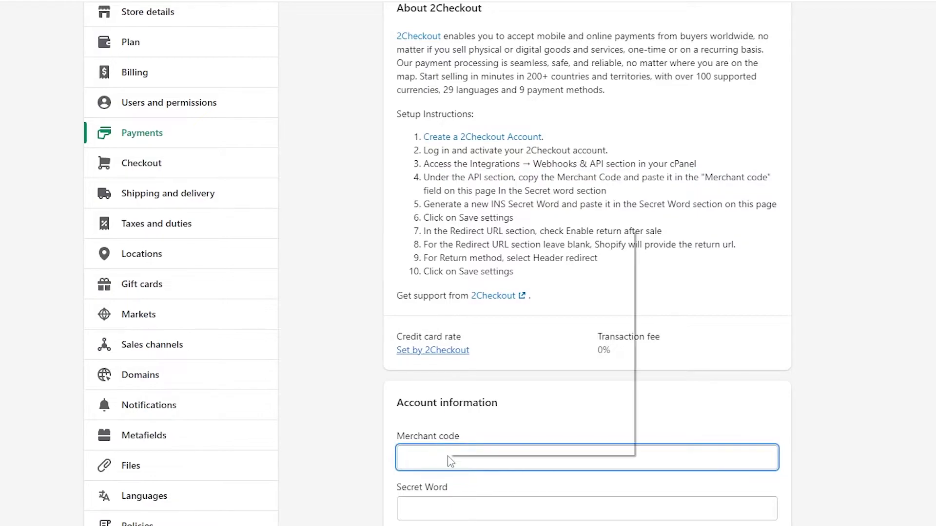
{"action": "left_click", "coordinate": [492, 332]}
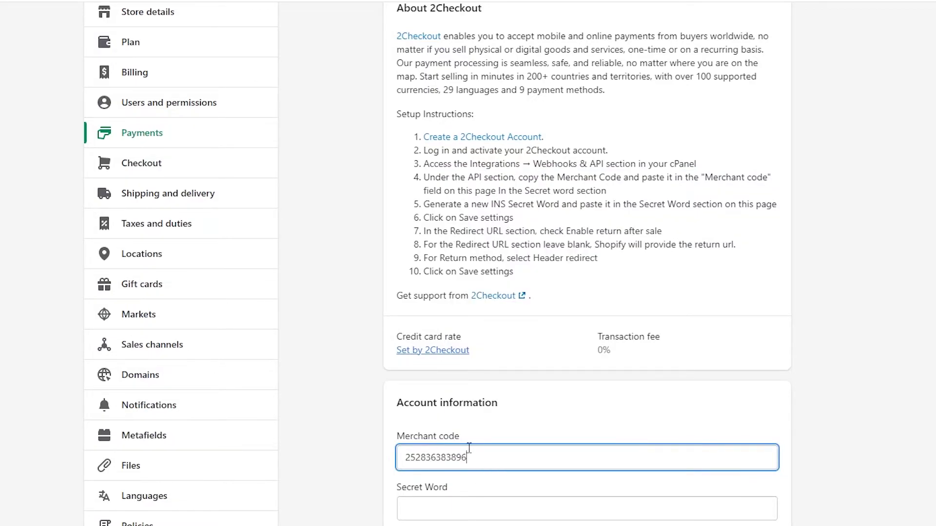
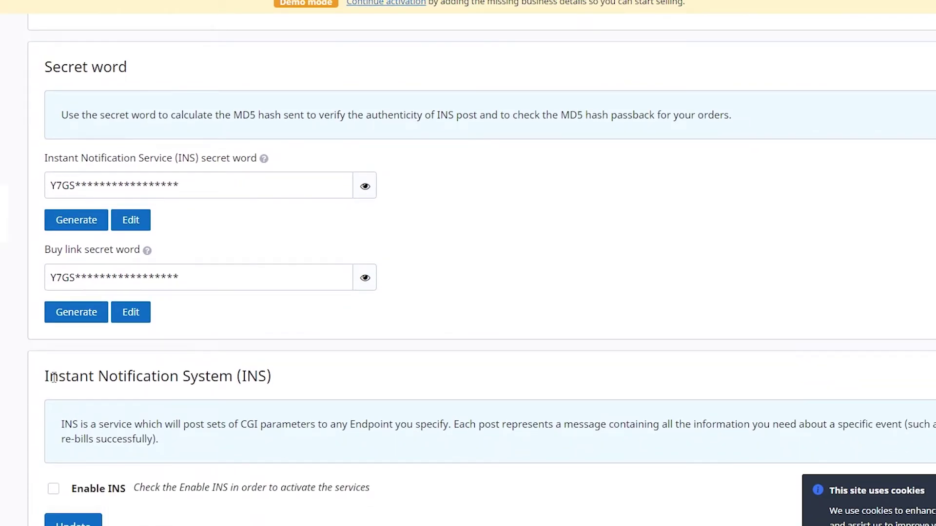
- Enable INS and its global URL option in 2Checkout's Instant Notification System settings and try to update them
{"action": "left_click_drag", "start_coordinate": [47, 377], "coordinate": [272, 379]}
{"action": "scroll", "coordinate": [253, 378], "scroll_direction": "down", "scroll_amount": 4}
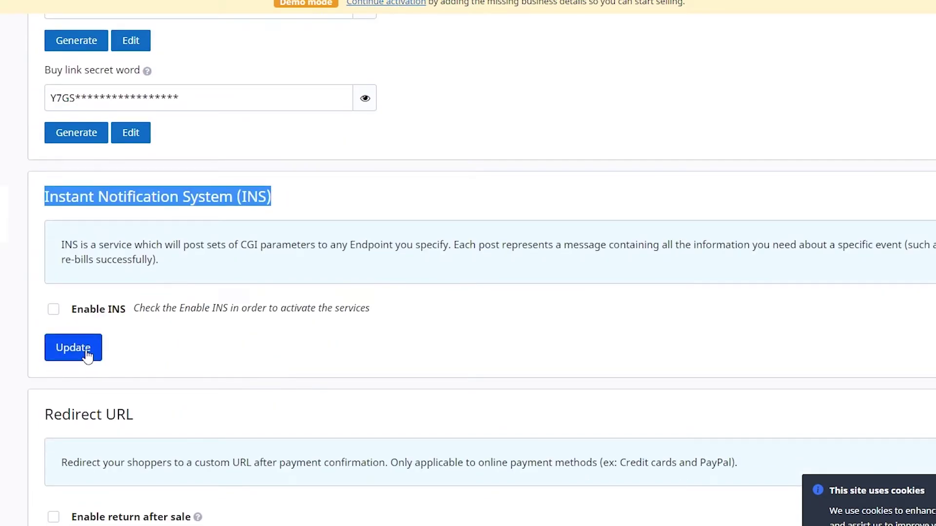
{"action": "left_click", "coordinate": [54, 309]}
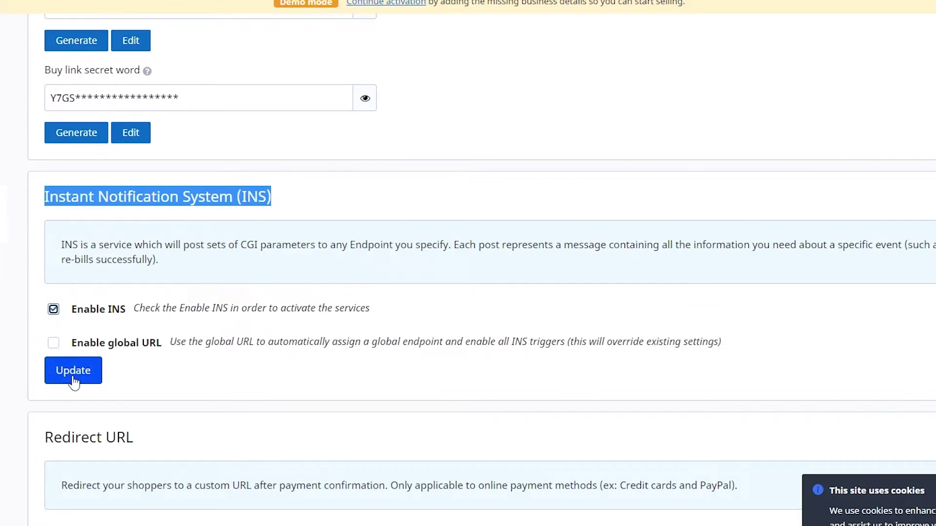
{"action": "left_click", "coordinate": [54, 343]}
{"action": "left_click", "coordinate": [89, 414]}
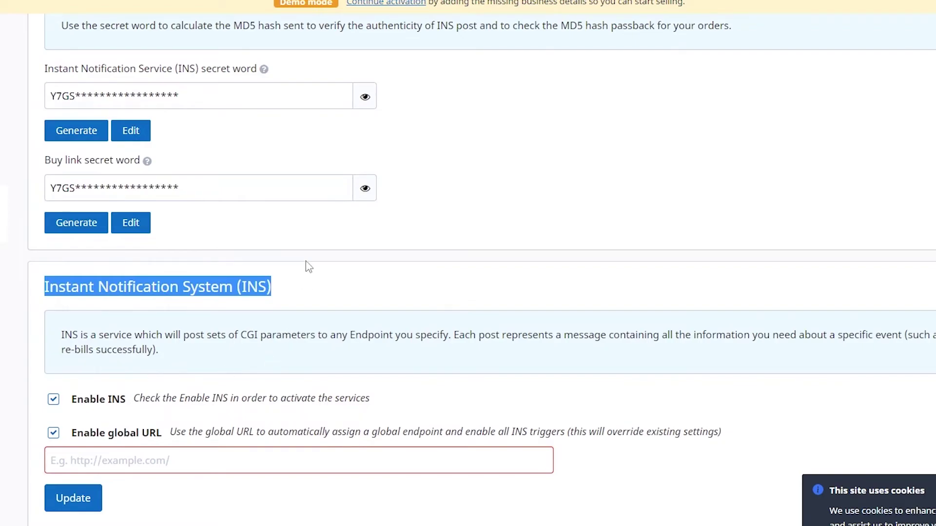
- Generate a new Instant Notification Service (INS) secret word in 2Checkout and copy it
{"action": "left_click", "coordinate": [306, 262]}
{"action": "scroll", "coordinate": [179, 288], "scroll_direction": "up", "scroll_amount": 3}
{"action": "scroll", "coordinate": [63, 265], "scroll_direction": "up", "scroll_amount": 3}
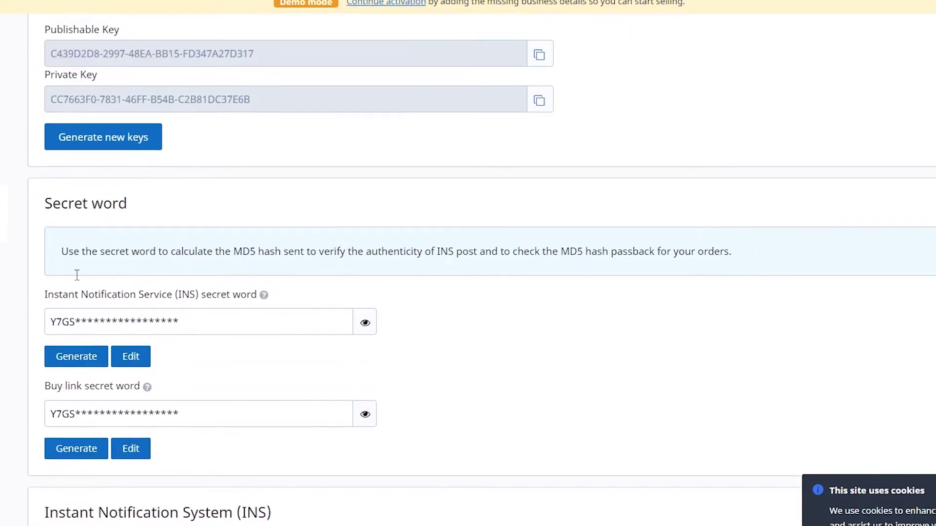
{"action": "scroll", "coordinate": [195, 419], "scroll_direction": "down", "scroll_amount": 6}
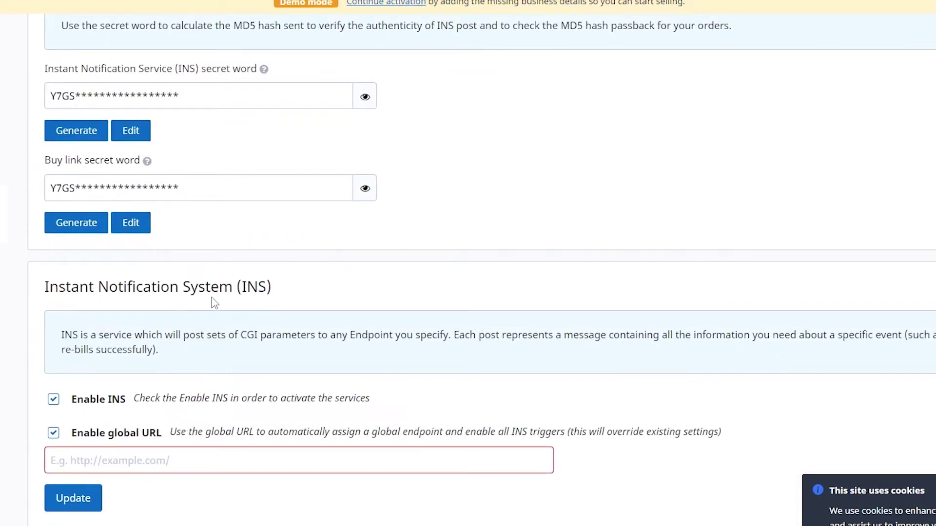
{"action": "scroll", "coordinate": [195, 317], "scroll_direction": "up", "scroll_amount": 3}
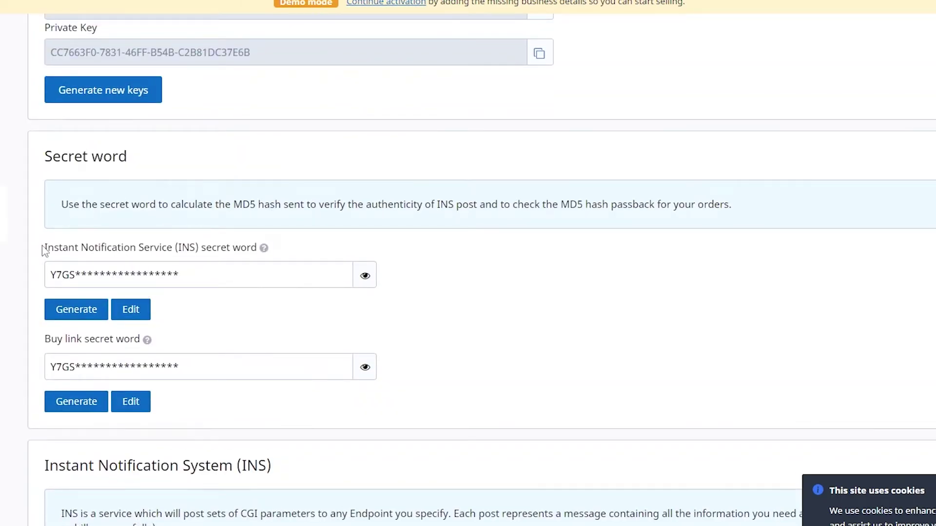
{"action": "left_click_drag", "start_coordinate": [43, 250], "coordinate": [252, 257]}
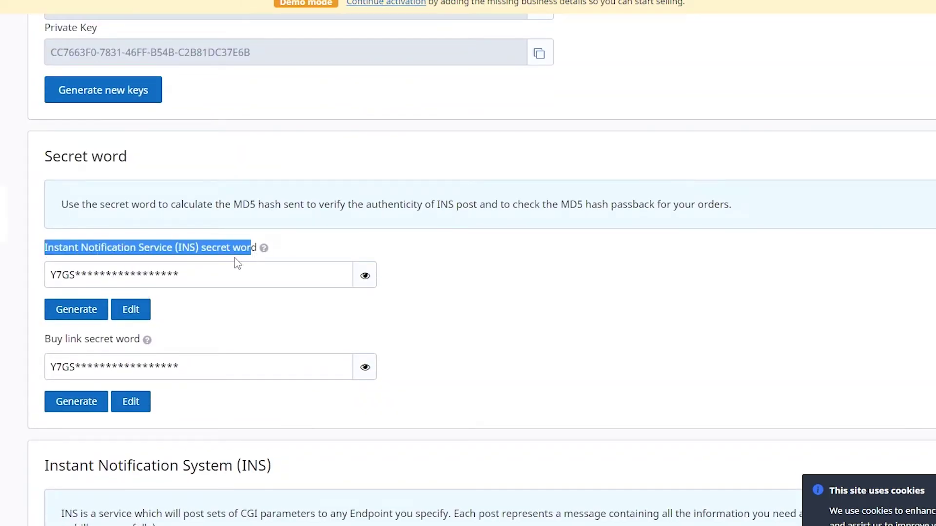
{"action": "left_click", "coordinate": [77, 315]}
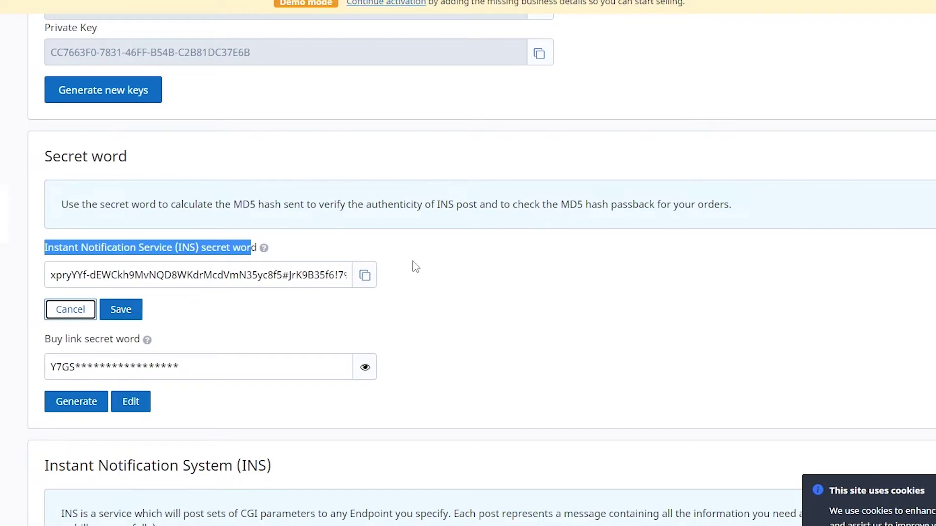
{"action": "left_click", "coordinate": [366, 276]}
- Switch to Shopify's 2Checkout setup page and paste the copied INS secret word into the account information's Secret Word field
{"action": "key", "text": "ctrl+Tab"}
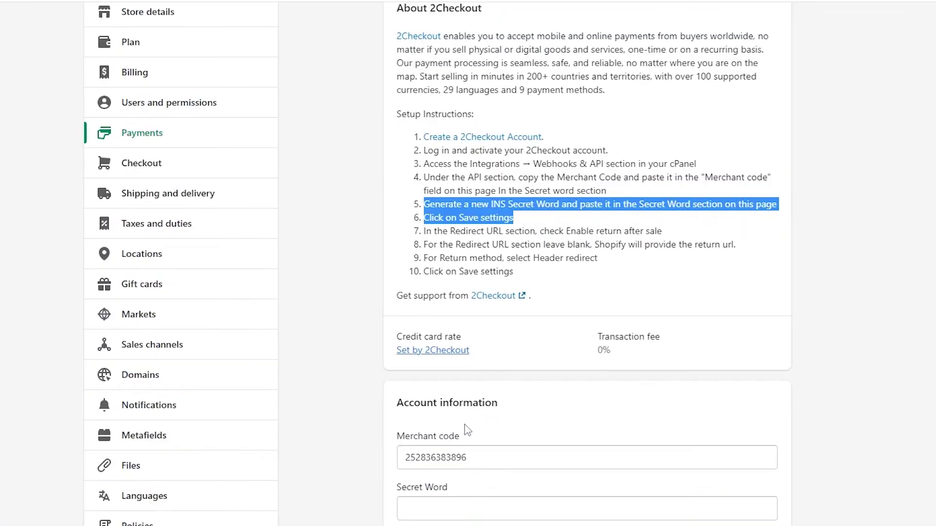
{"action": "scroll", "coordinate": [468, 429], "scroll_direction": "down", "scroll_amount": 7}
{"action": "scroll", "coordinate": [460, 425], "scroll_direction": "up", "scroll_amount": 5}
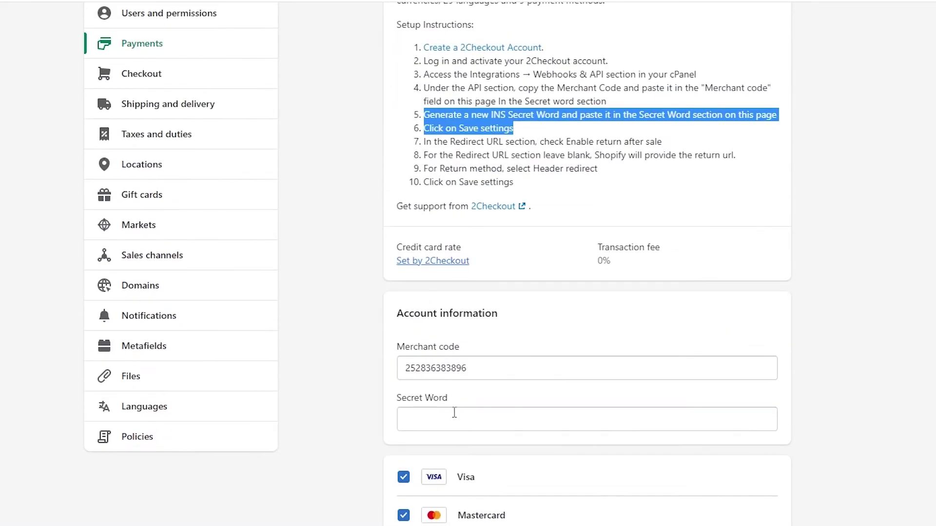
{"action": "left_click", "coordinate": [454, 414]}
{"action": "right_click", "coordinate": [451, 417]}
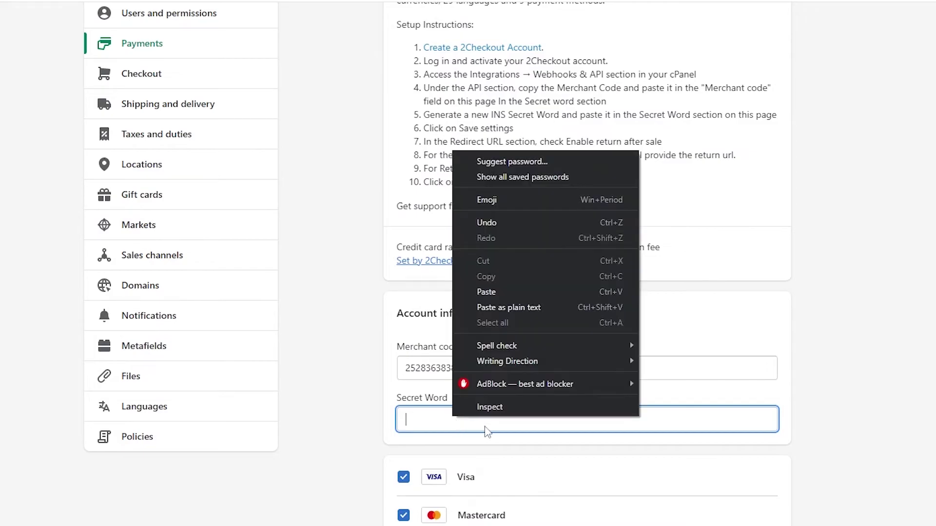
{"action": "left_click", "coordinate": [496, 287]}
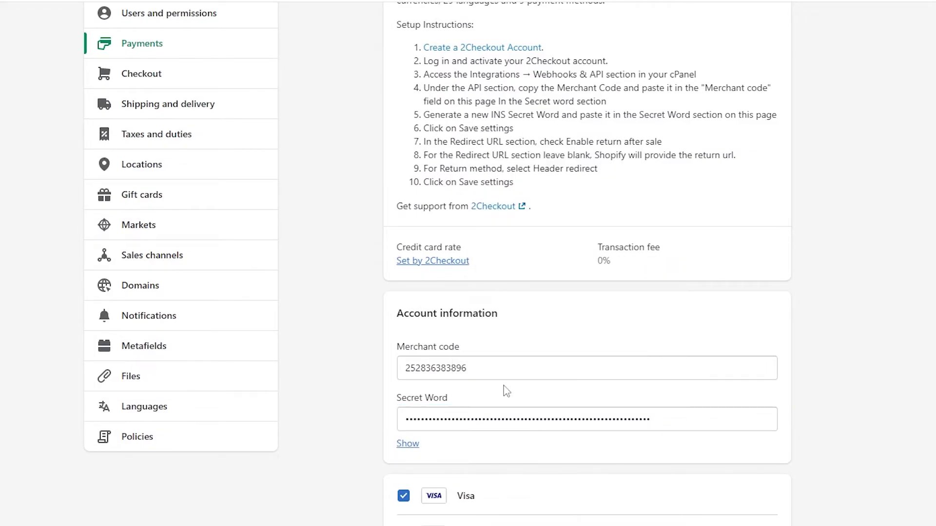
- Read the save-settings instruction in Shopify and look through 2Checkout's Webhooks & API settings for where it applies
{"action": "scroll", "coordinate": [486, 388], "scroll_direction": "up", "scroll_amount": 4}
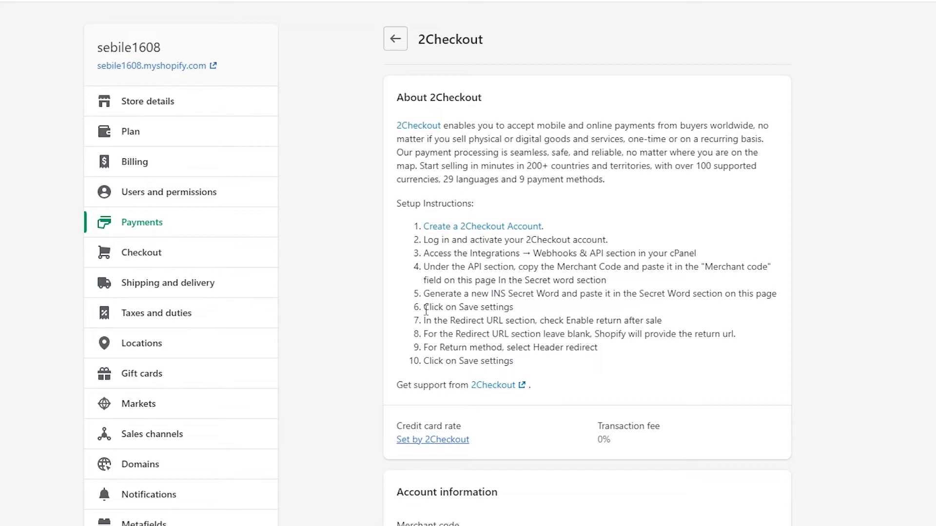
{"action": "left_click_drag", "start_coordinate": [424, 308], "coordinate": [521, 316]}
{"action": "key", "text": "alt+Tab"}
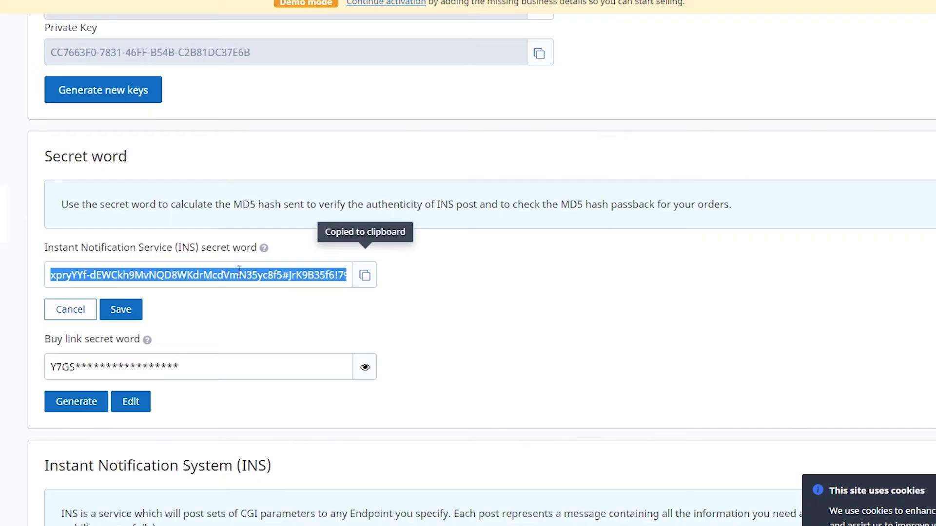
{"action": "scroll", "coordinate": [292, 459], "scroll_direction": "down", "scroll_amount": 20}
{"action": "scroll", "coordinate": [312, 309], "scroll_direction": "up", "scroll_amount": 8}
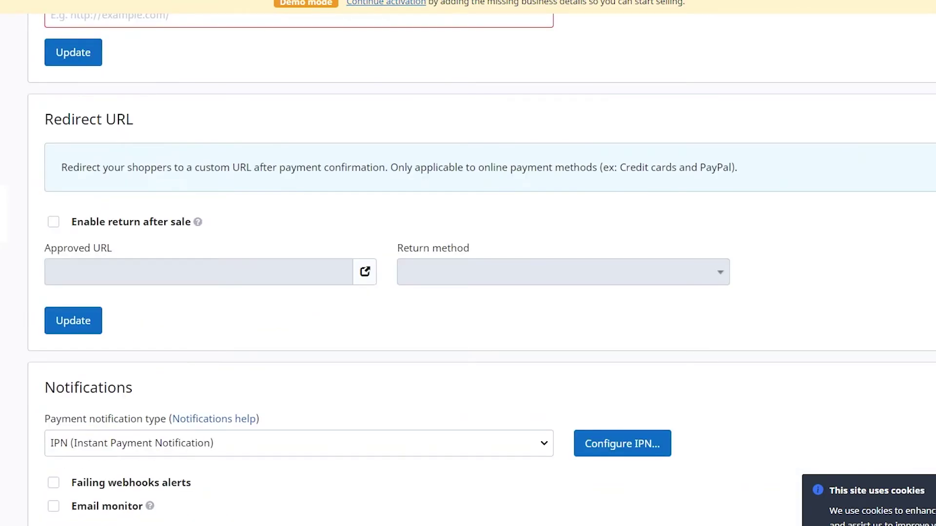
{"action": "key", "text": "alt+Tab"}
{"action": "scroll", "coordinate": [548, 468], "scroll_direction": "down", "scroll_amount": 12}
{"action": "scroll", "coordinate": [737, 484], "scroll_direction": "up", "scroll_amount": 12}
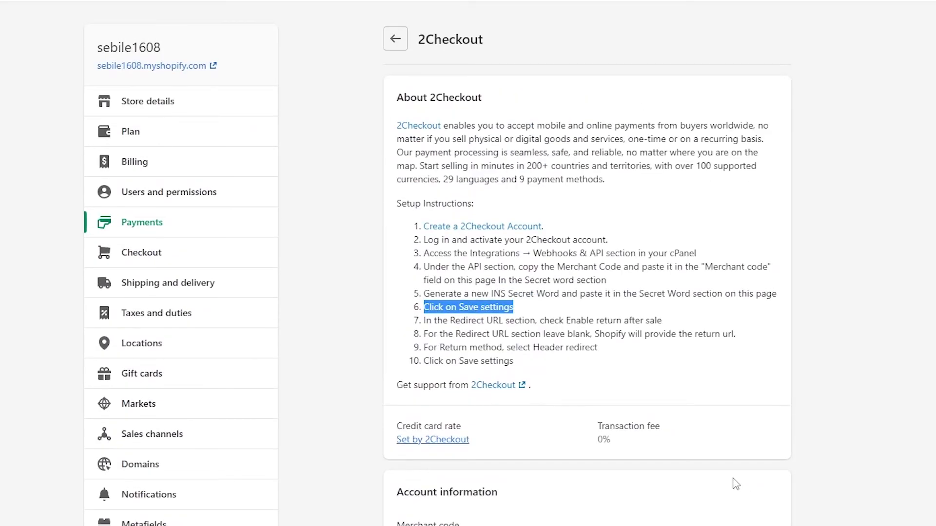
- Following Shopify's redirect instruction, switch to 2Checkout and enable return after sale in the Redirect URL section
{"action": "left_click_drag", "start_coordinate": [425, 320], "coordinate": [664, 327]}
{"action": "key", "text": "alt+Tab"}
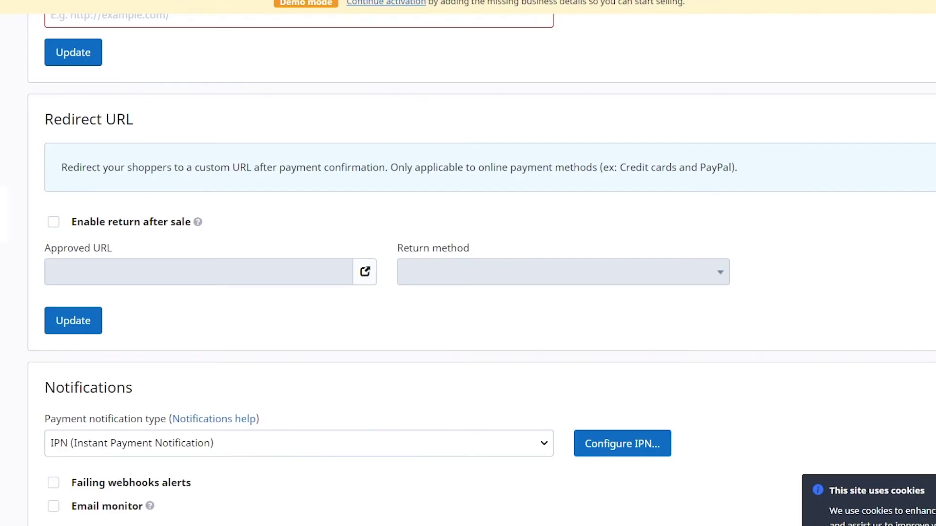
{"action": "scroll", "coordinate": [226, 328], "scroll_direction": "down", "scroll_amount": 7}
{"action": "scroll", "coordinate": [218, 334], "scroll_direction": "up", "scroll_amount": 7}
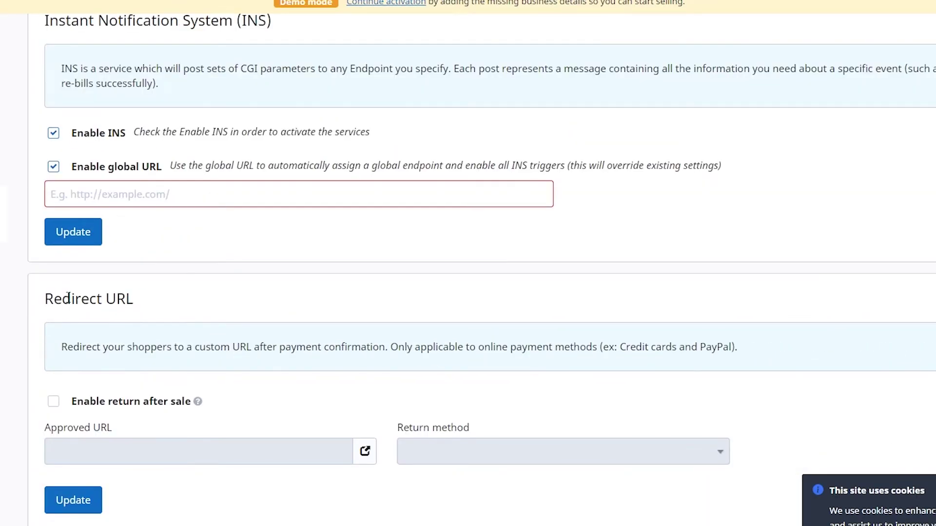
{"action": "left_click_drag", "start_coordinate": [45, 302], "coordinate": [171, 301]}
{"action": "left_click", "coordinate": [53, 402]}
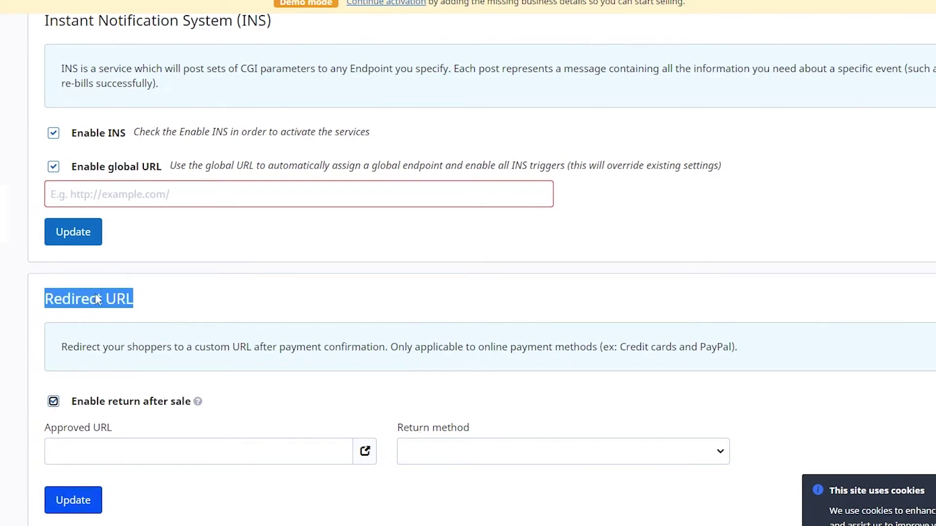
- Check Shopify's redirect URL and return method instructions, and save the newly generated INS secret word in 2Checkout
{"action": "key", "text": "alt+Tab"}
{"action": "left_click_drag", "start_coordinate": [428, 336], "coordinate": [732, 348]}
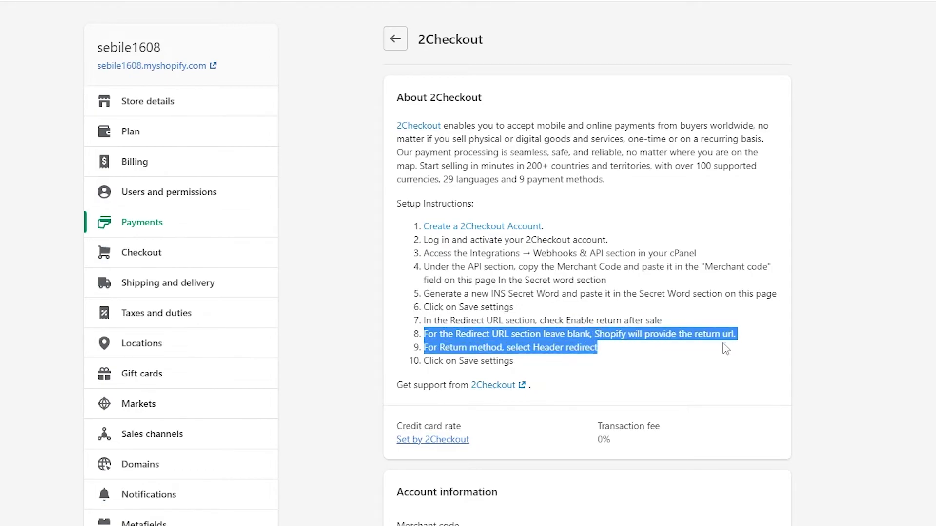
{"action": "left_click", "coordinate": [585, 348]}
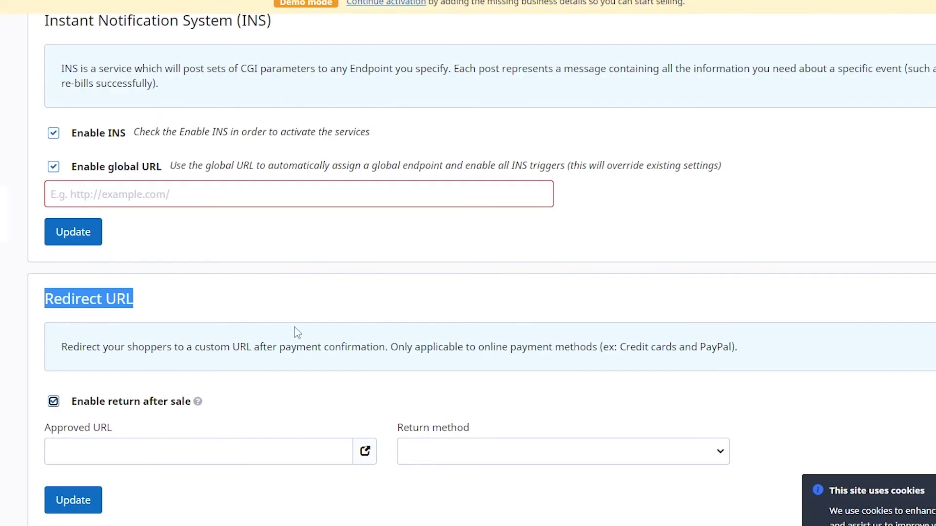
{"action": "scroll", "coordinate": [247, 382], "scroll_direction": "down", "scroll_amount": 10}
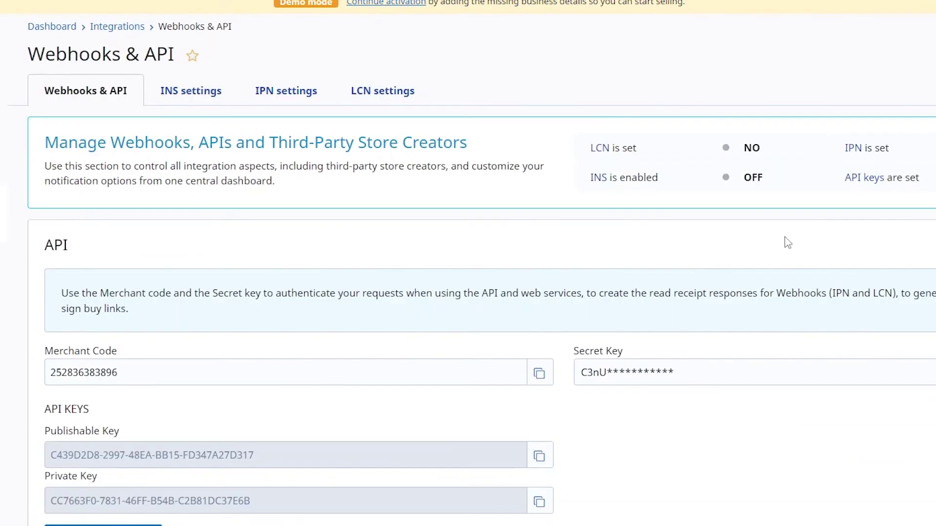
{"action": "scroll", "coordinate": [221, 397], "scroll_direction": "down", "scroll_amount": 6}
{"action": "left_click", "coordinate": [141, 399]}
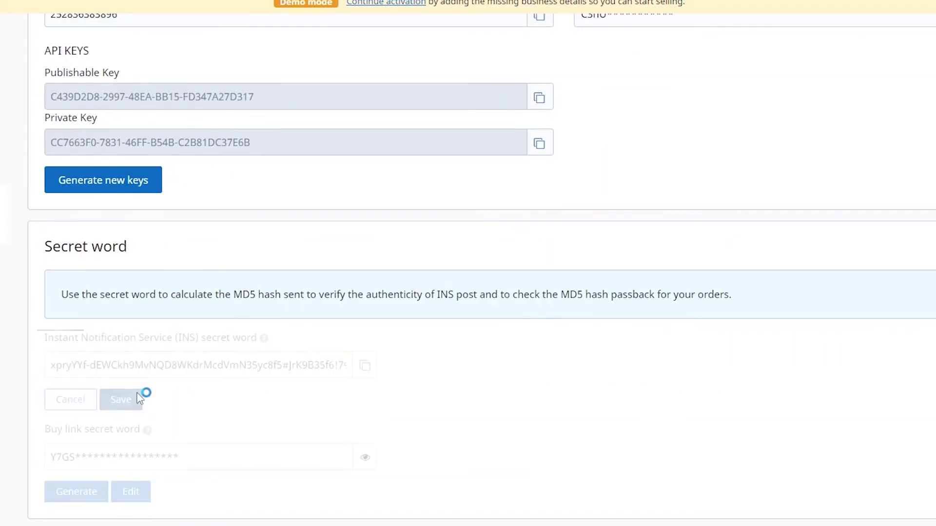
- Look over the remaining 2Checkout settings, and review the account information, card types and activation option on Shopify's 2Checkout page
{"action": "scroll", "coordinate": [146, 394], "scroll_direction": "down", "scroll_amount": 7}
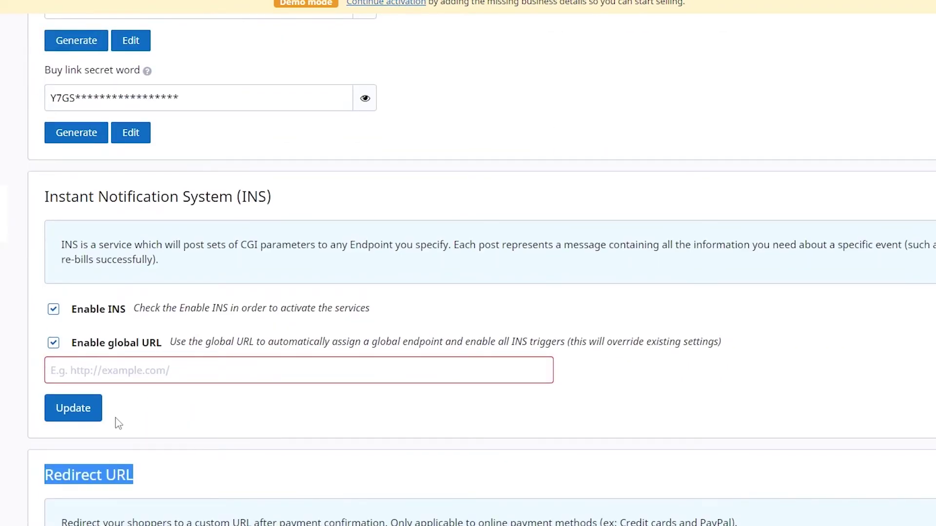
{"action": "scroll", "coordinate": [143, 334], "scroll_direction": "down", "scroll_amount": 5}
{"action": "scroll", "coordinate": [156, 341], "scroll_direction": "down", "scroll_amount": 8}
{"action": "scroll", "coordinate": [175, 384], "scroll_direction": "up", "scroll_amount": 20}
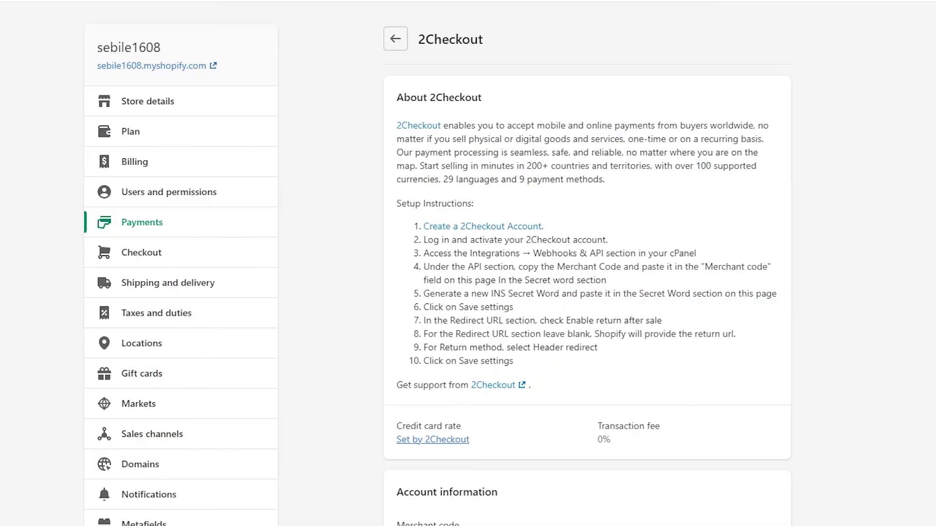
{"action": "scroll", "coordinate": [444, 303], "scroll_direction": "down", "scroll_amount": 10}
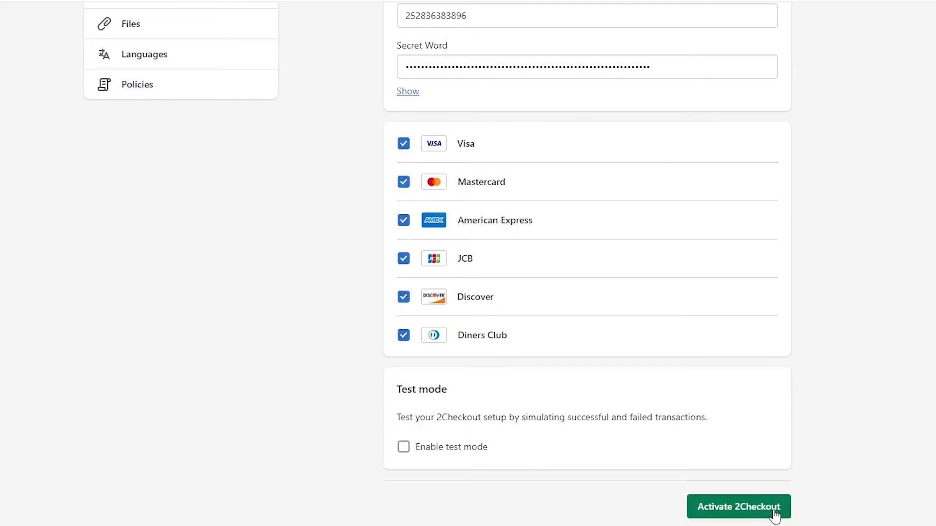
{"action": "scroll", "coordinate": [770, 502], "scroll_direction": "up", "scroll_amount": 4}
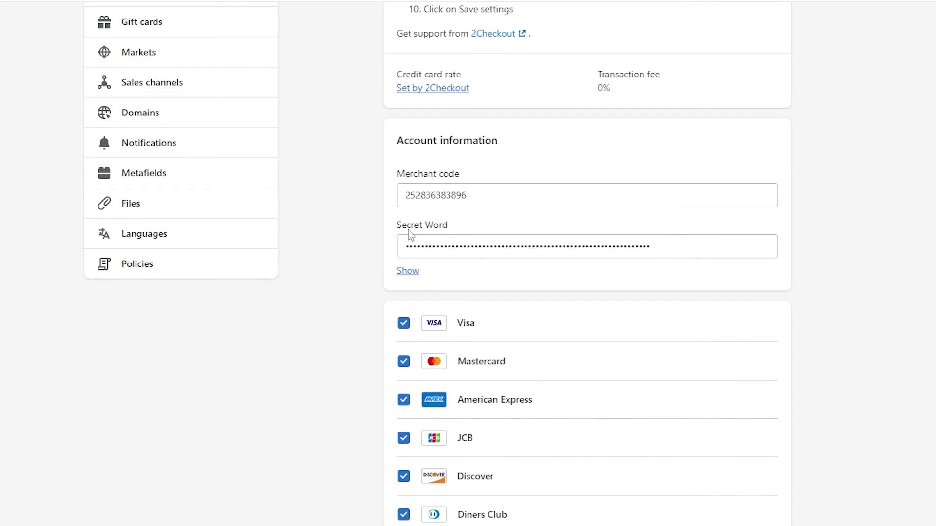
{"action": "scroll", "coordinate": [503, 271], "scroll_direction": "up", "scroll_amount": 8}
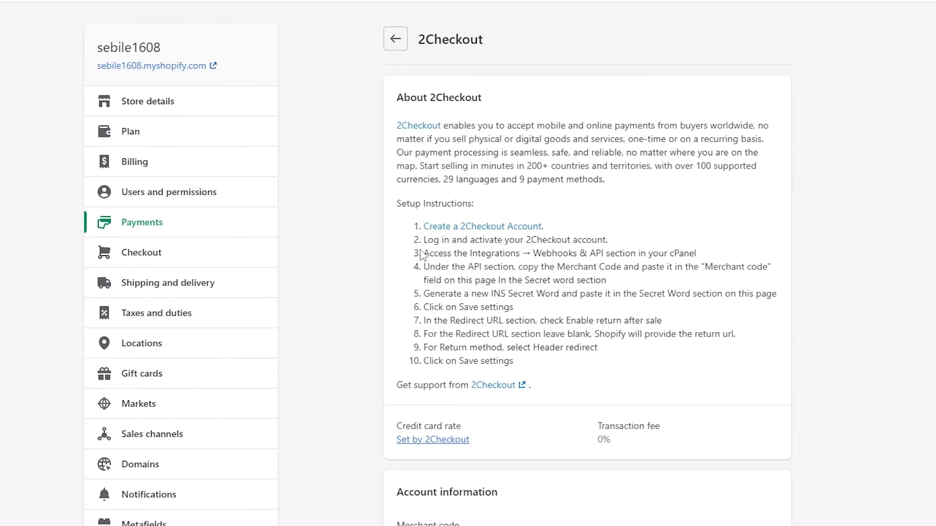